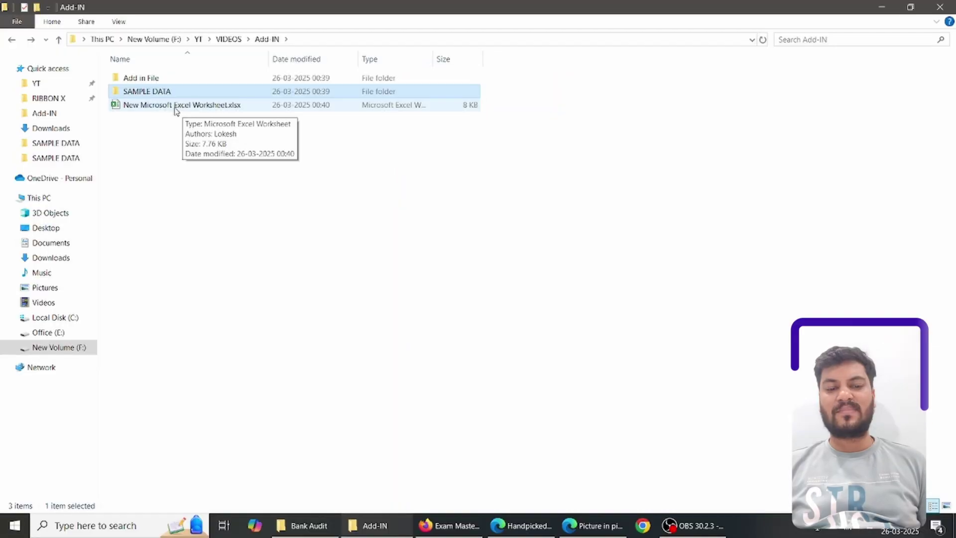
Select New Microsoft Excel Worksheet.xlsx in the F:\YT\VIDEOS\Add-IN folder
{"action": "left_click", "coordinate": [175, 106]}
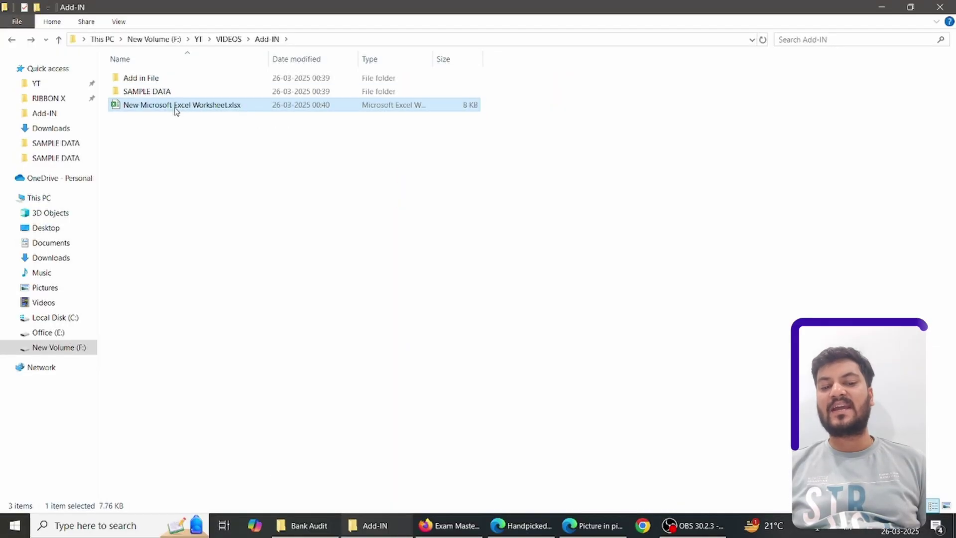
Open New Microsoft Excel Worksheet.xlsx and look through the Home, Insert, Formulas and Bank Audit tabs
{"action": "double_click", "coordinate": [177, 105]}
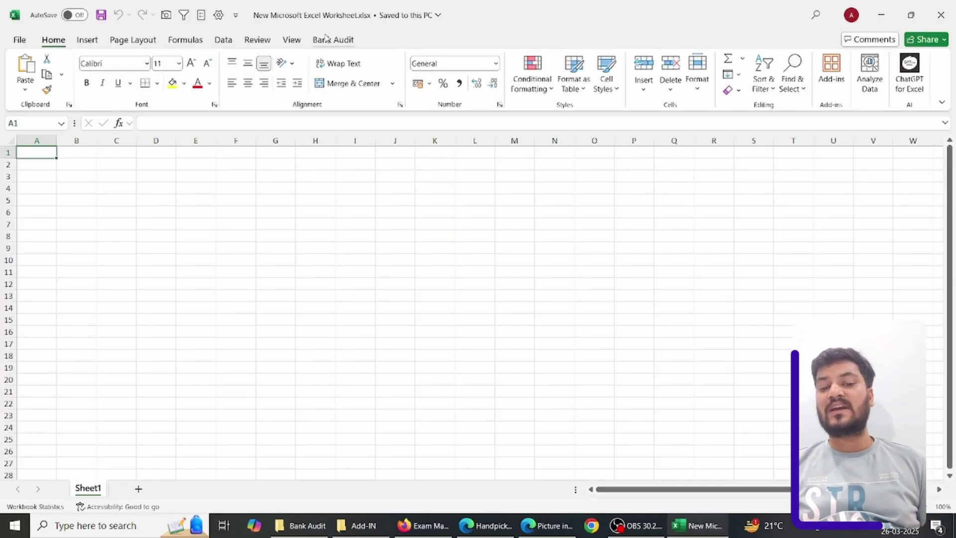
{"action": "left_click", "coordinate": [329, 39]}
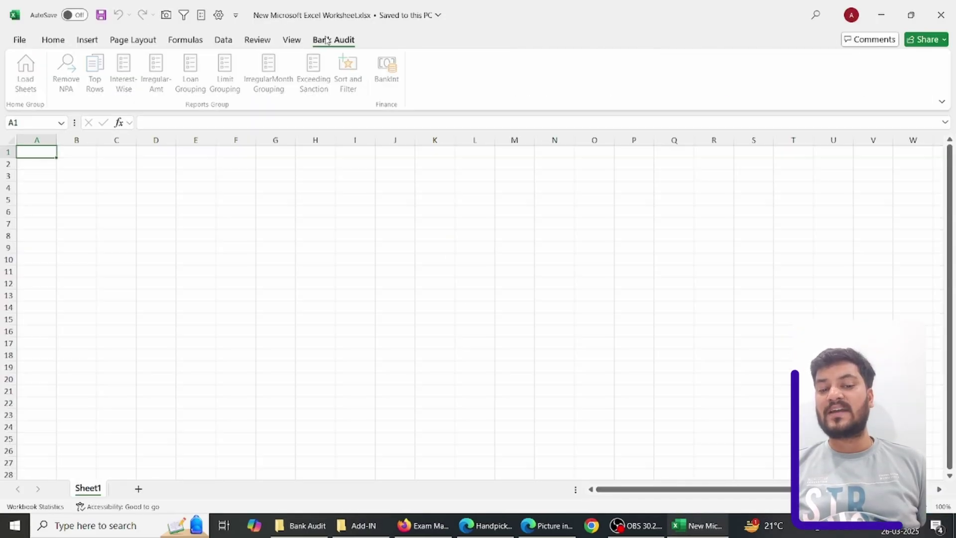
{"action": "left_click", "coordinate": [55, 40]}
{"action": "left_click", "coordinate": [87, 40]}
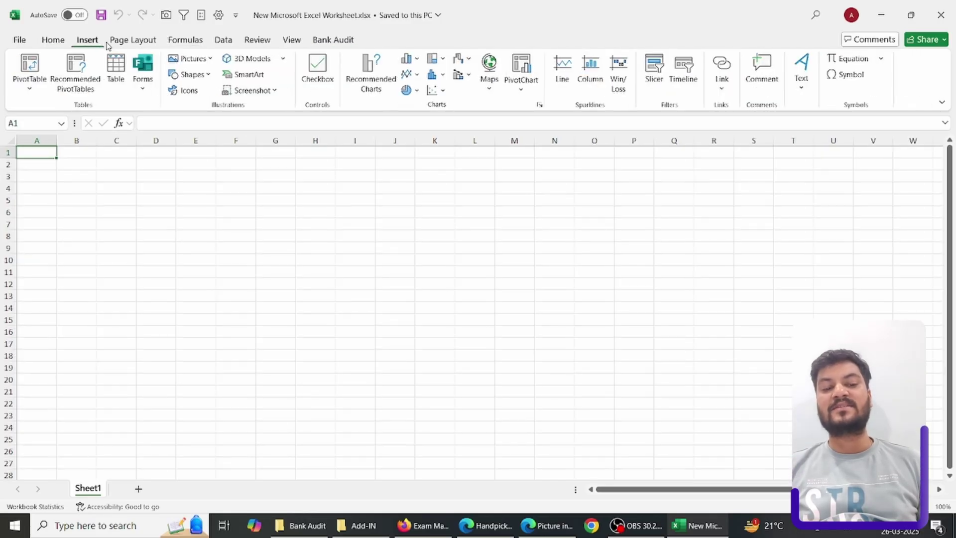
{"action": "left_click", "coordinate": [186, 40]}
{"action": "left_click", "coordinate": [331, 40]}
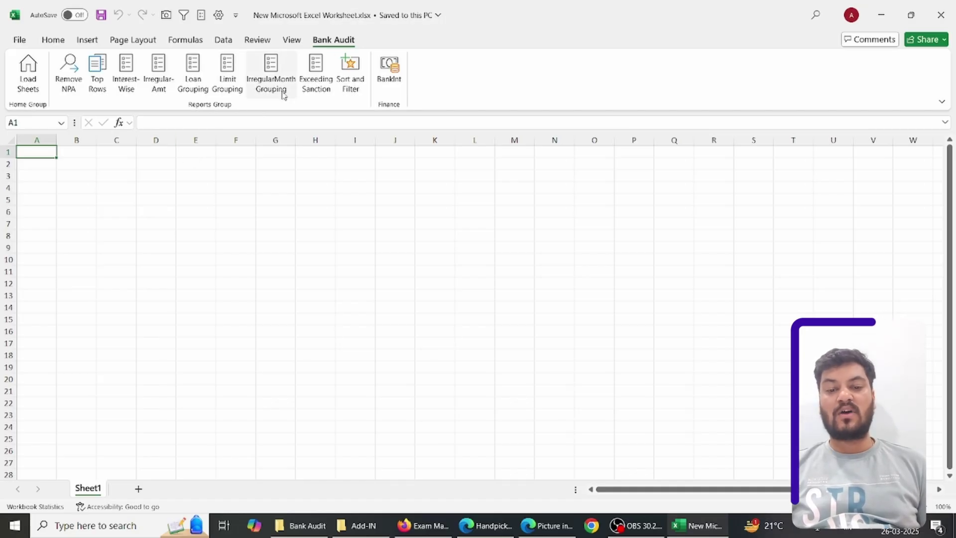
Start Bank Audit's Load Sheets and point its file picker at the SAMPLE DATA folder
{"action": "left_click", "coordinate": [29, 75]}
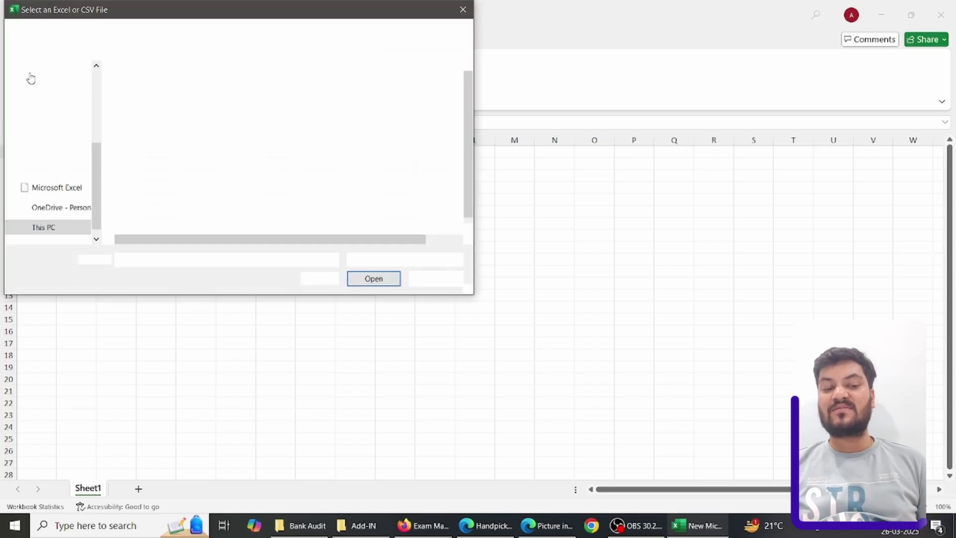
{"action": "key", "text": "alt+Tab"}
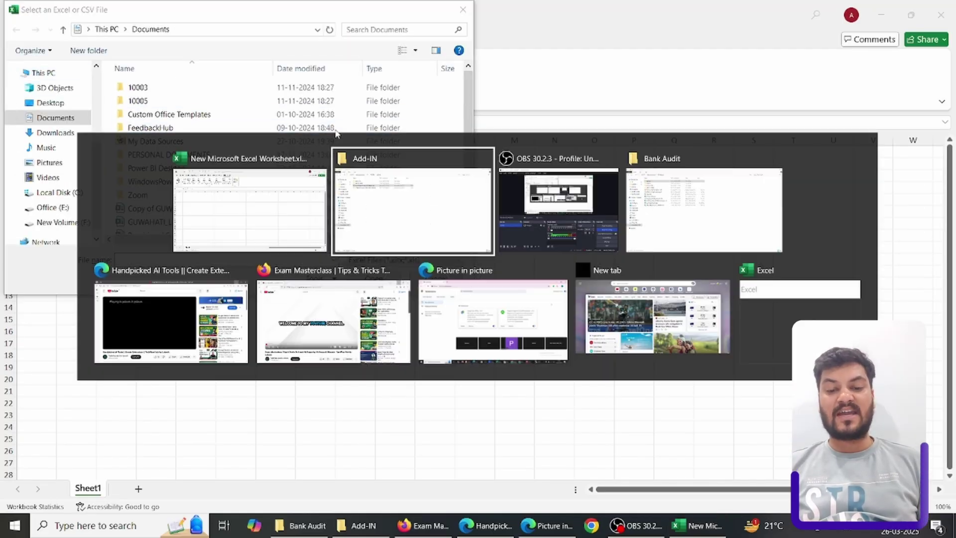
{"action": "double_click", "coordinate": [192, 91]}
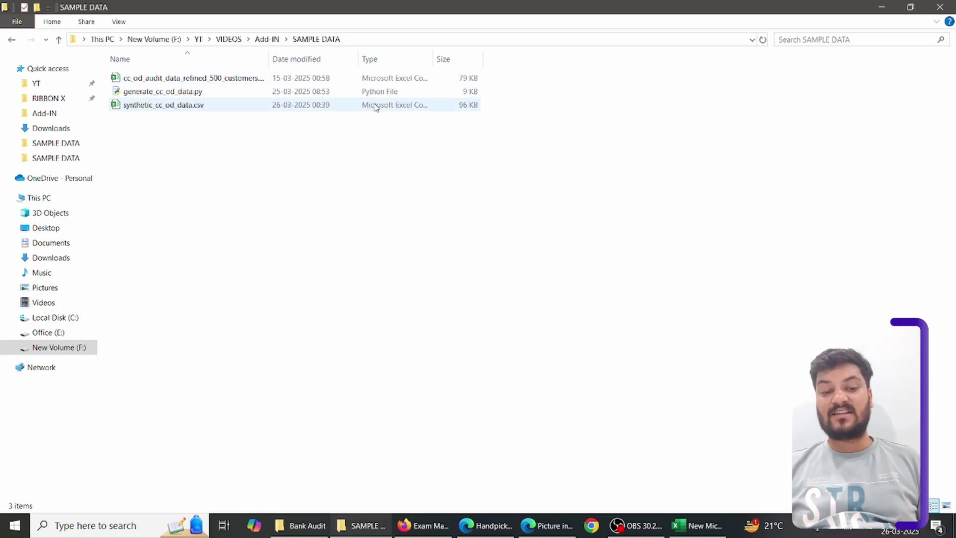
{"action": "key", "text": "alt+Tab"}
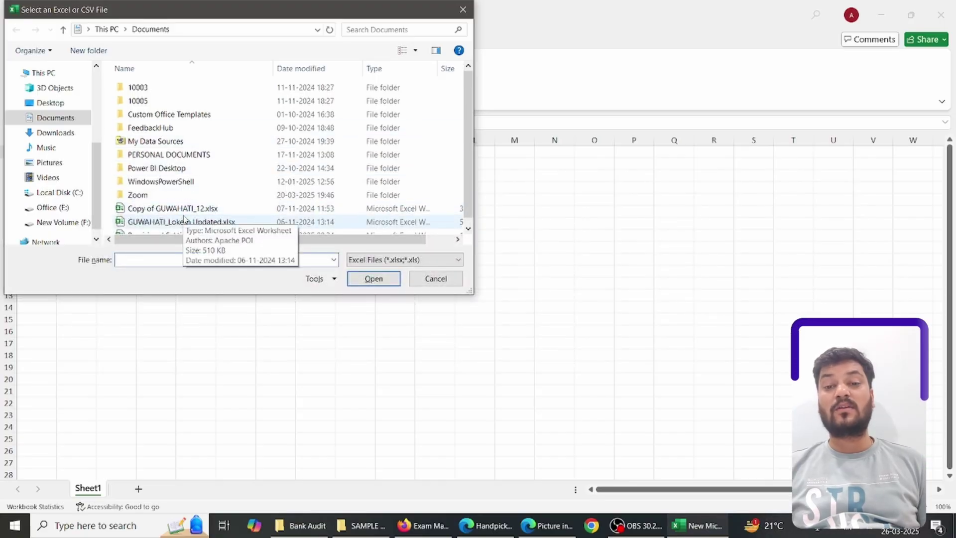
{"action": "key", "text": "alt+Tab"}
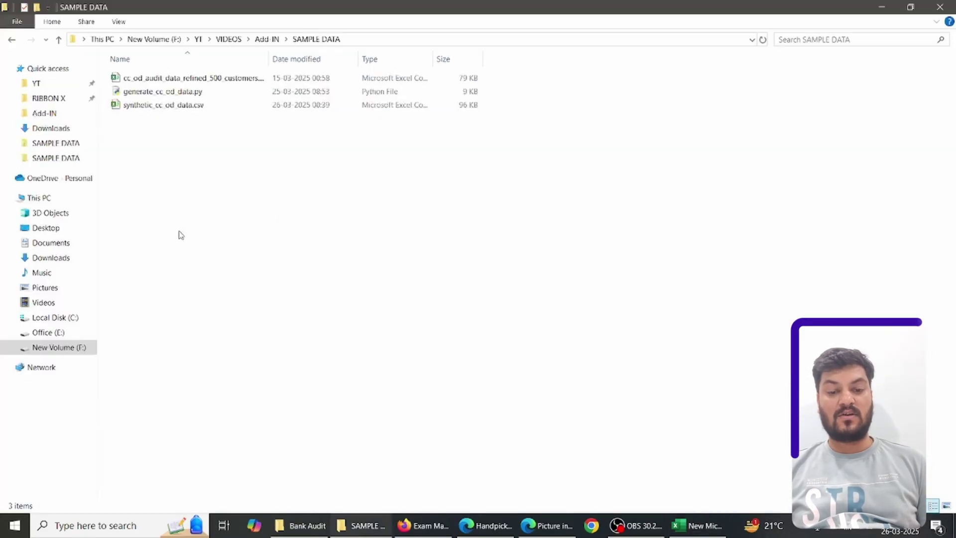
{"action": "key", "text": "alt+Tab"}
{"action": "type", "text": "F:\\YT\\VIDEOS\\Add-IN\\SAMPLE DATA"}
{"action": "key", "text": "Return"}
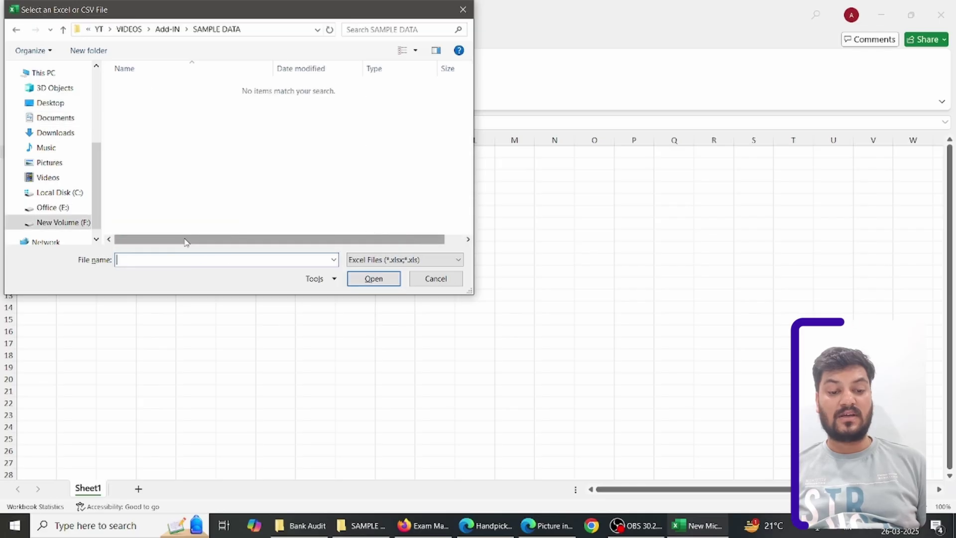
Show only CSV Files and load synthetic_cc_od_data.csv
{"action": "left_click", "coordinate": [369, 259]}
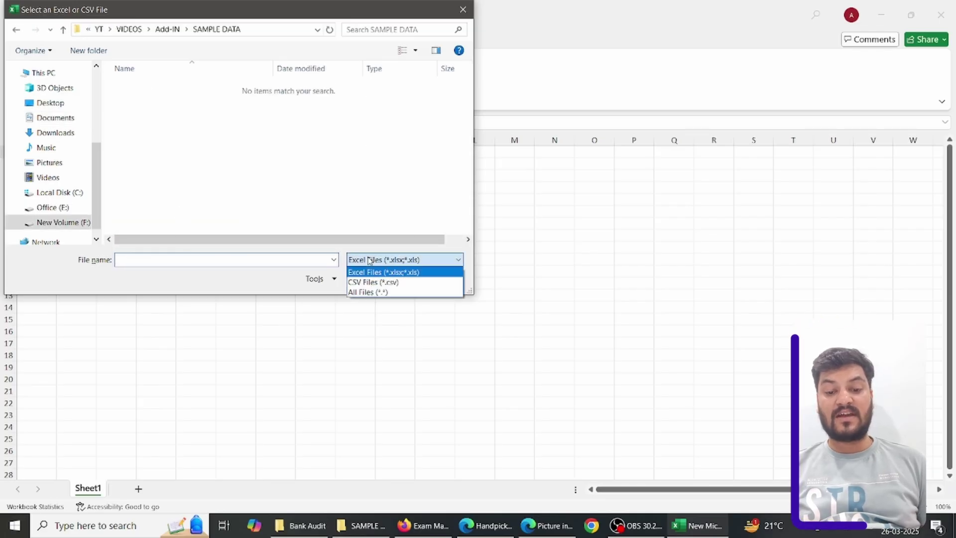
{"action": "left_click", "coordinate": [374, 282]}
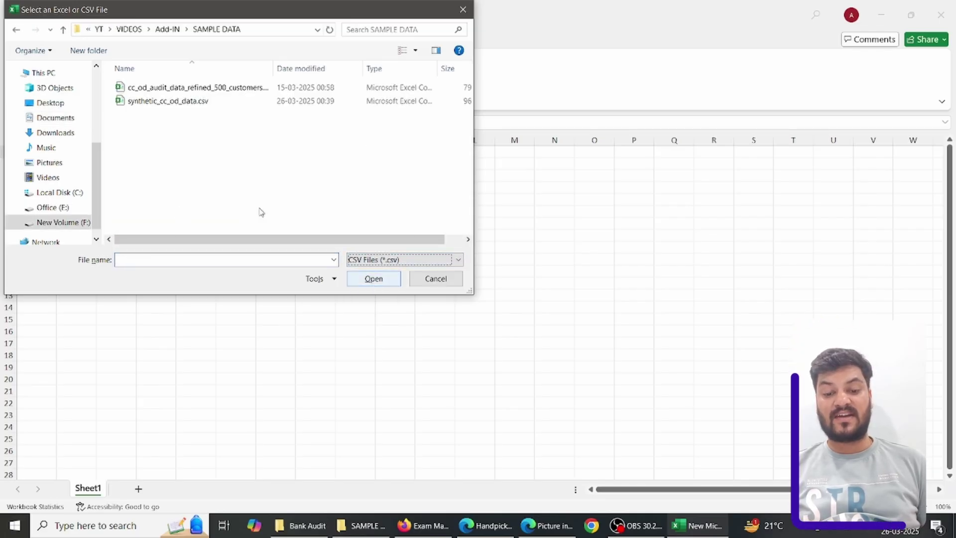
{"action": "left_click", "coordinate": [188, 101]}
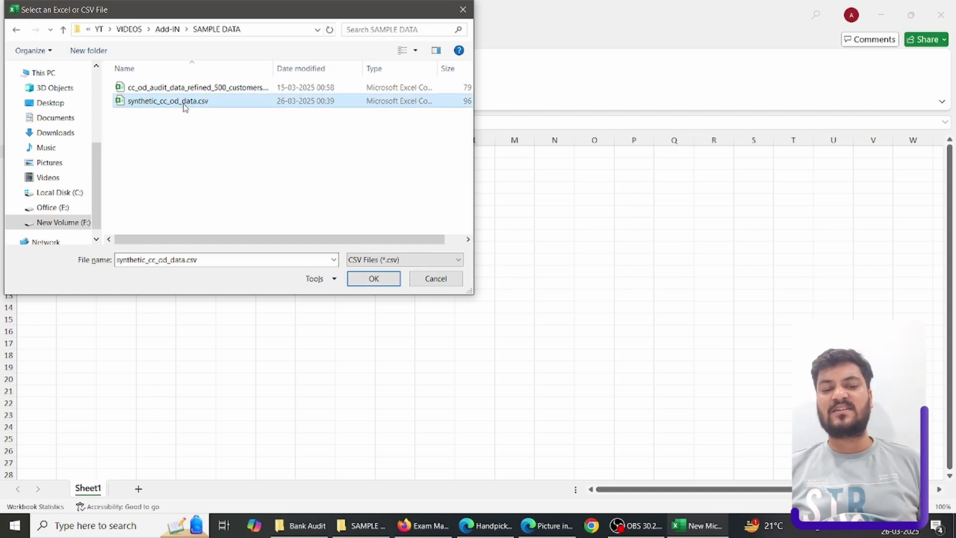
{"action": "left_click", "coordinate": [367, 279]}
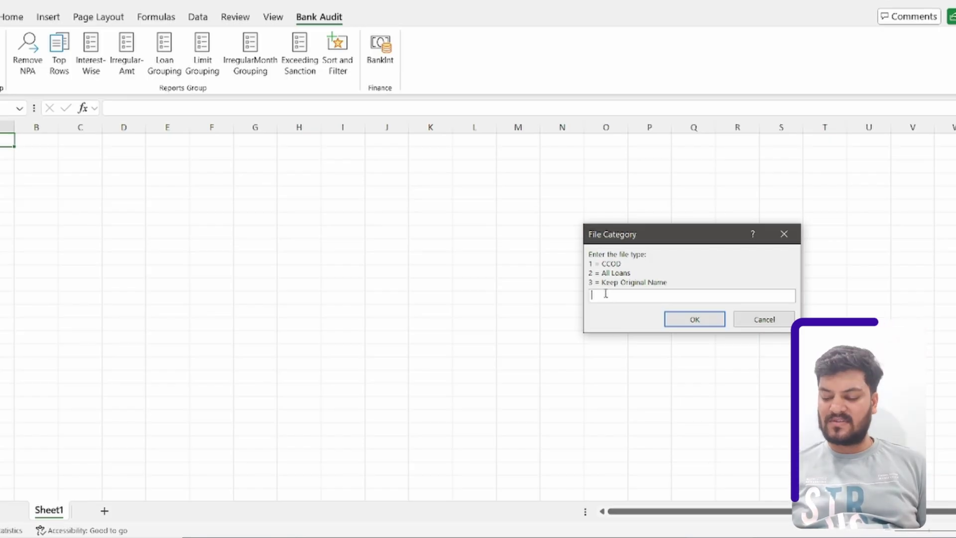
Import the file under category 1 (CCOD) and acknowledge the Done message
{"action": "key", "text": "Return"}
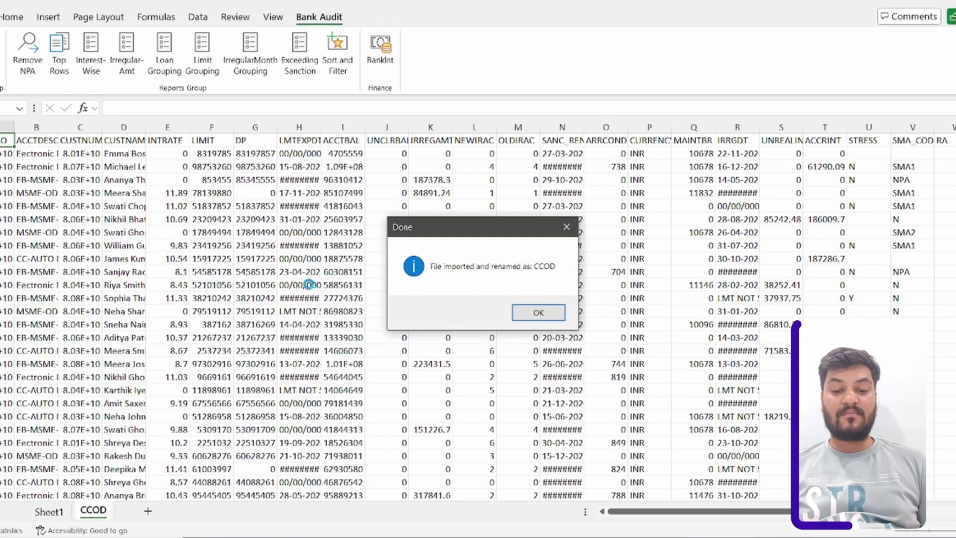
{"action": "left_click", "coordinate": [519, 311]}
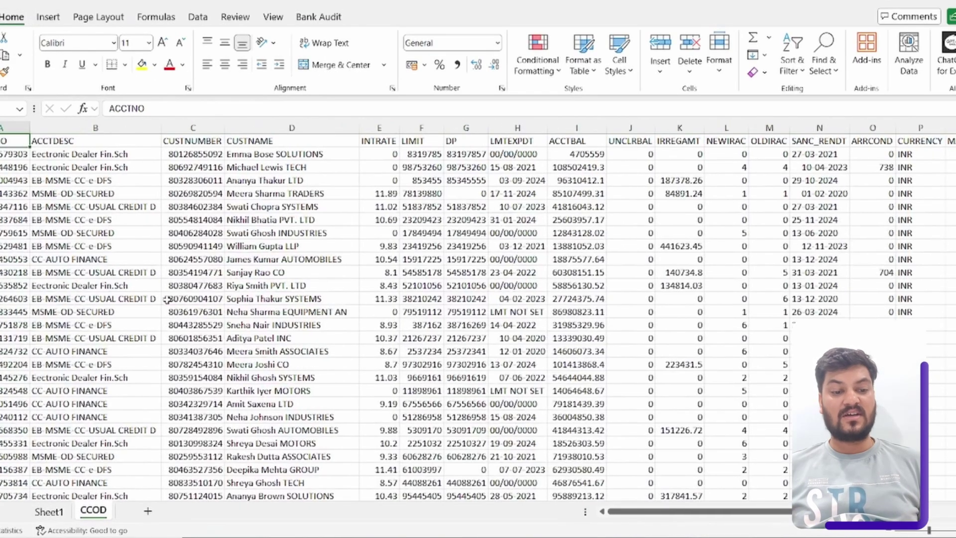
Select each CCOD column in turn, from ACCTDESC across to CURRENCY, to review the headers
{"action": "key", "text": "ctrl+space"}
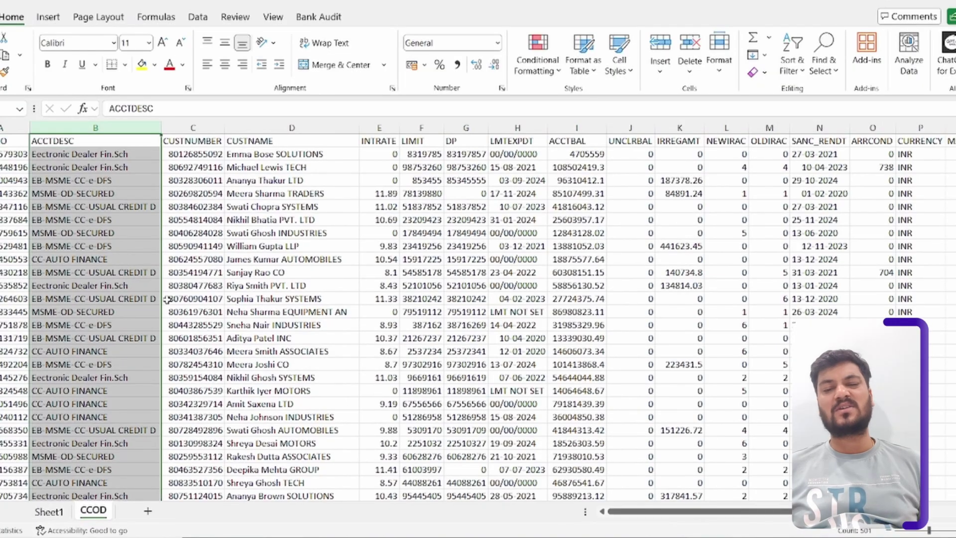
{"action": "key", "text": "Right"}
{"action": "key", "text": "ctrl+space"}
{"action": "key", "text": "Right"}
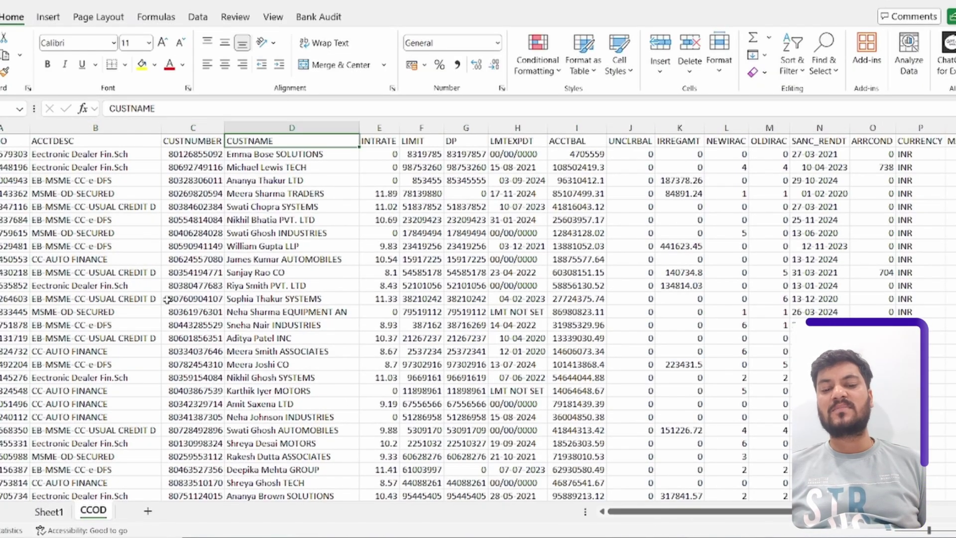
{"action": "key", "text": "ctrl+space"}
{"action": "key", "text": "Right"}
{"action": "key", "text": "ctrl+space"}
{"action": "key", "text": "Right"}
{"action": "key", "text": "ctrl+space"}
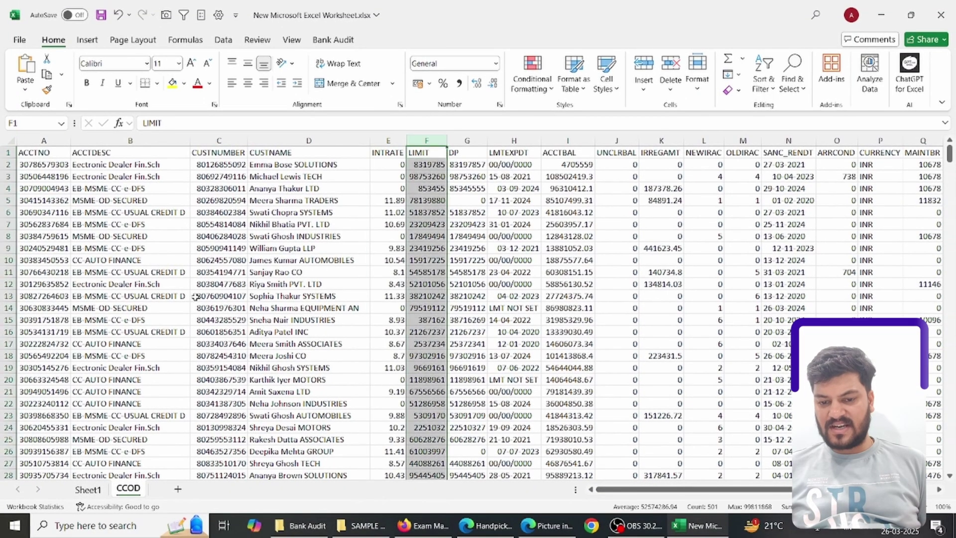
{"action": "key", "text": "Right"}
{"action": "key", "text": "ctrl+space"}
{"action": "key", "text": "Right"}
{"action": "key", "text": "Right"}
{"action": "key", "text": "ctrl+space"}
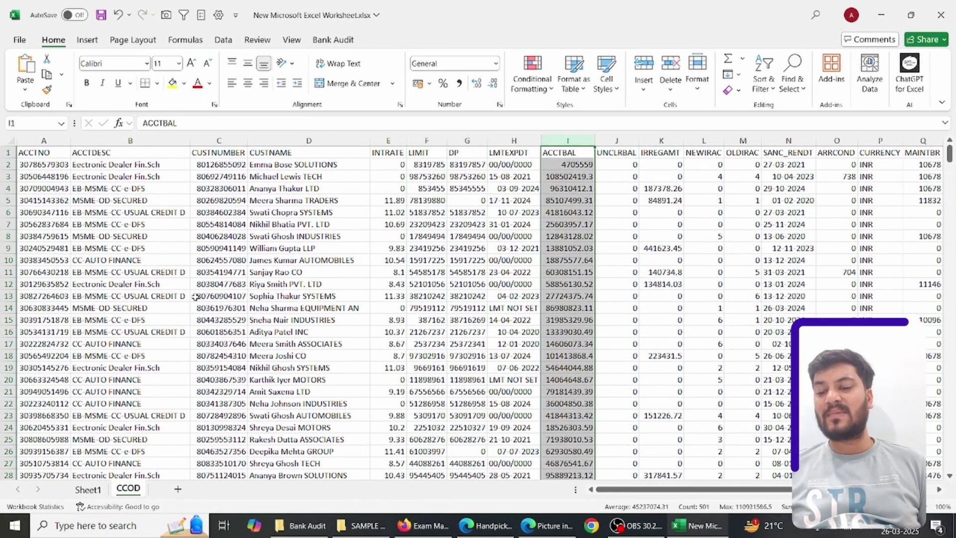
{"action": "key", "text": "Right"}
{"action": "key", "text": "Right"}
{"action": "key", "text": "Right"}
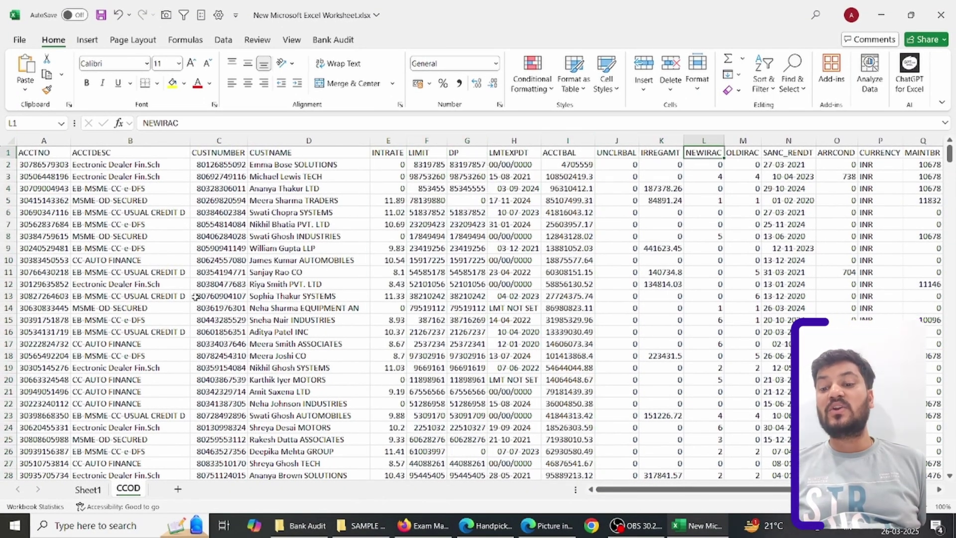
{"action": "key", "text": "ctrl+space"}
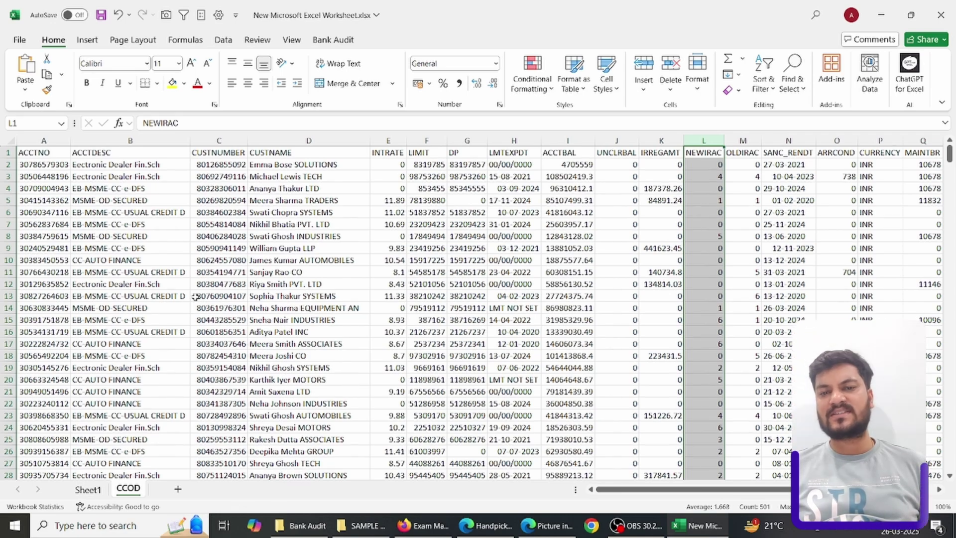
{"action": "key", "text": "Right"}
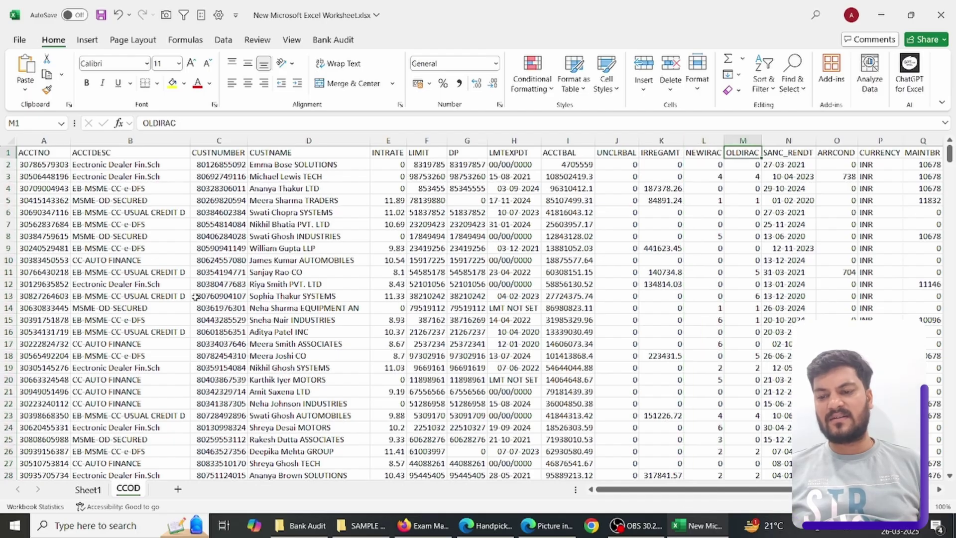
{"action": "key", "text": "ctrl+space"}
{"action": "key", "text": "Right"}
{"action": "key", "text": "Right"}
{"action": "key", "text": "Right"}
{"action": "key", "text": "Right"}
{"action": "key", "text": "Right"}
{"action": "key", "text": "Right"}
{"action": "key", "text": "Right"}
{"action": "key", "text": "Right"}
{"action": "key", "text": "Right"}
{"action": "key", "text": "Right"}
{"action": "key", "text": "Right"}
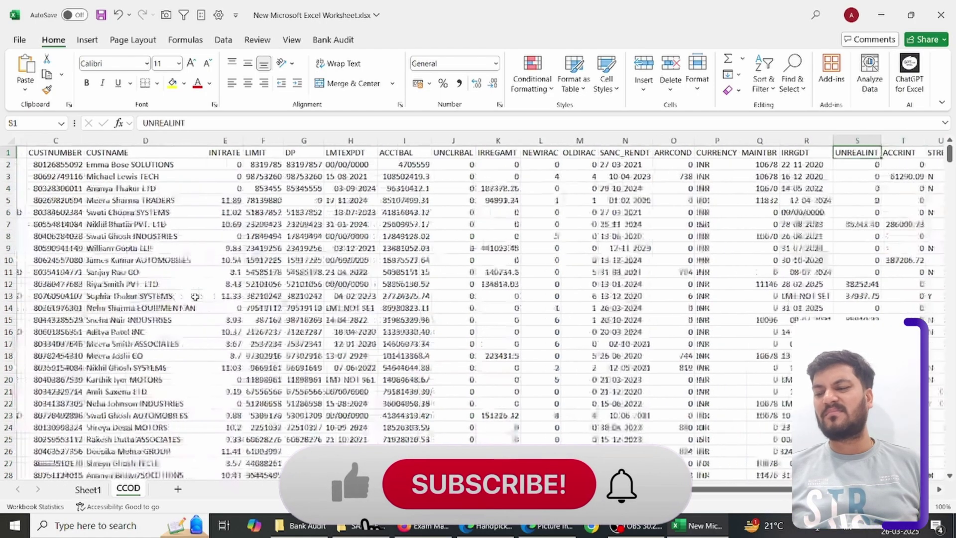
Return to A1, select cell J5 and bring up the Bank Audit commands
{"action": "key", "text": "ctrl+Home"}
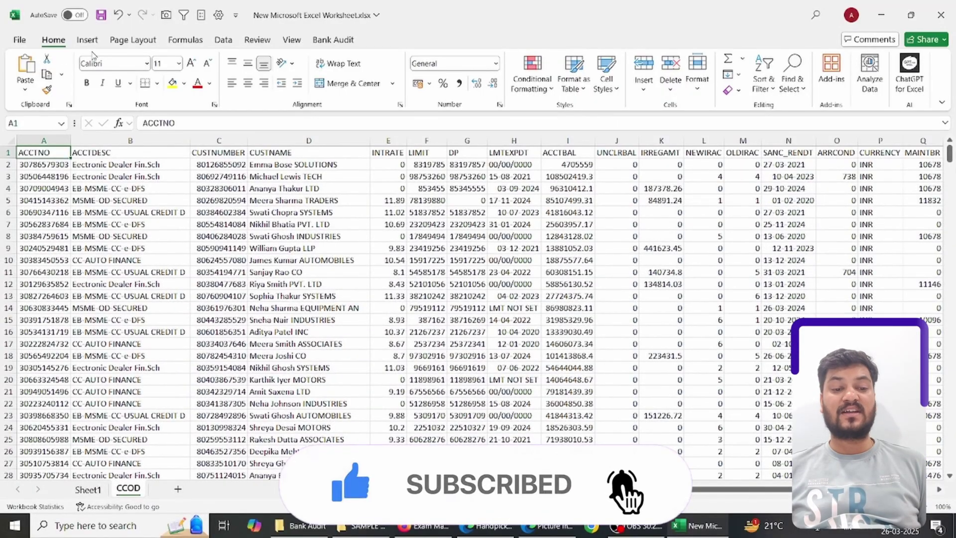
{"action": "left_click", "coordinate": [612, 203]}
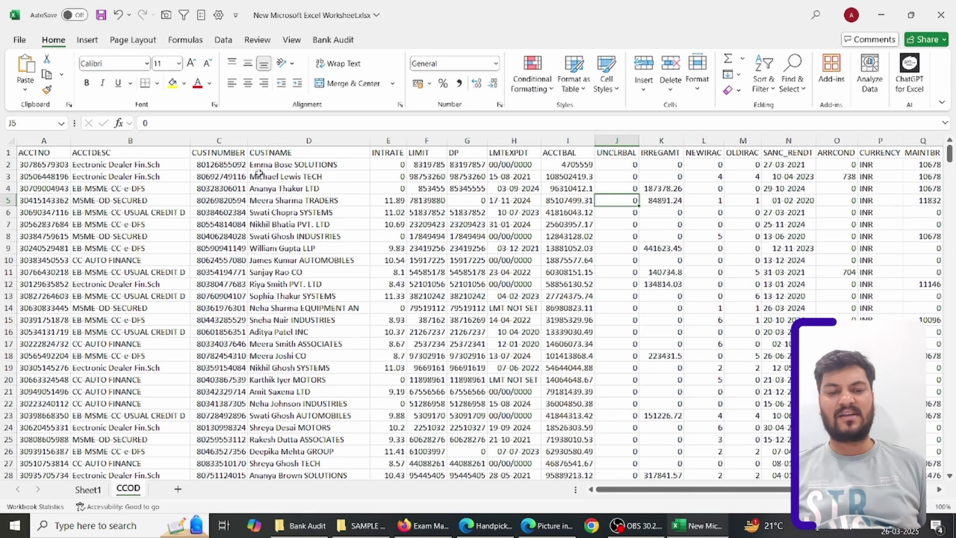
{"action": "left_click", "coordinate": [333, 40]}
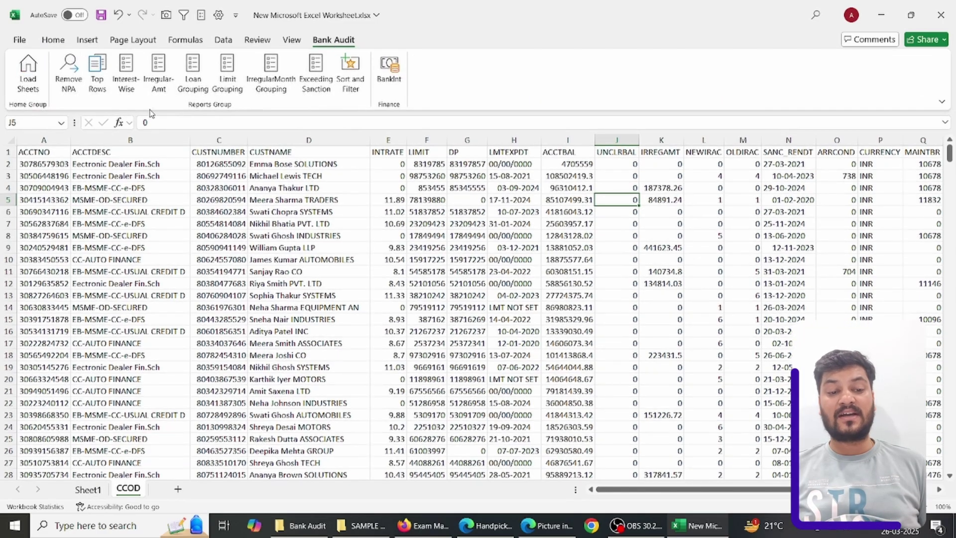
Turn on AutoFilter across the CCOD header row and view the NEWIRAC filter list
{"action": "left_click", "coordinate": [528, 156]}
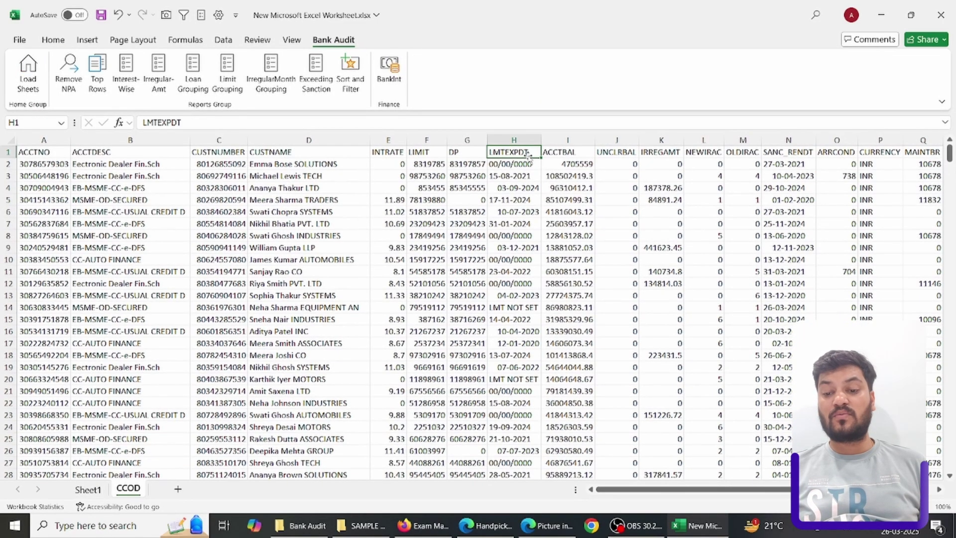
{"action": "key", "text": "shift+space"}
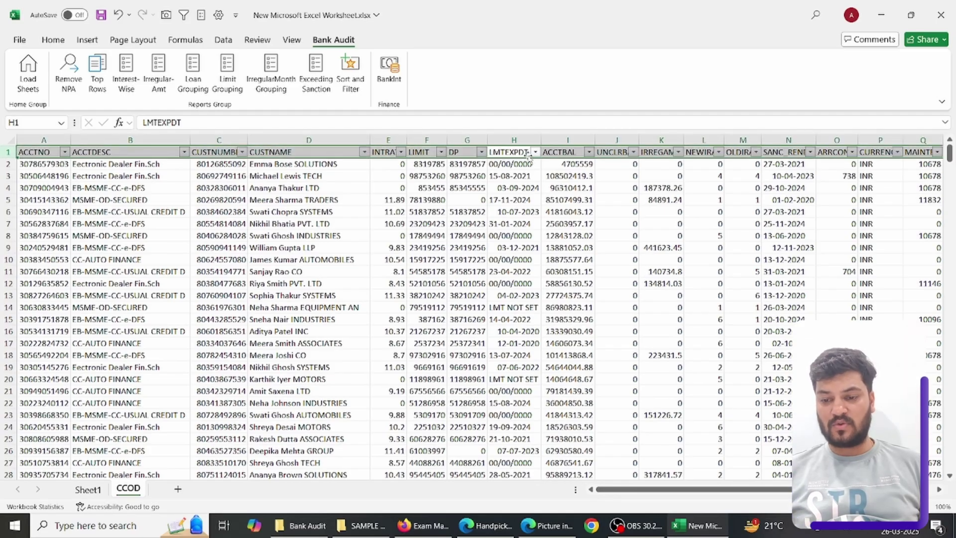
{"action": "key", "text": "ctrl+shift+l"}
{"action": "key", "text": "Right"}
{"action": "key", "text": "Right"}
{"action": "left_click", "coordinate": [707, 155]}
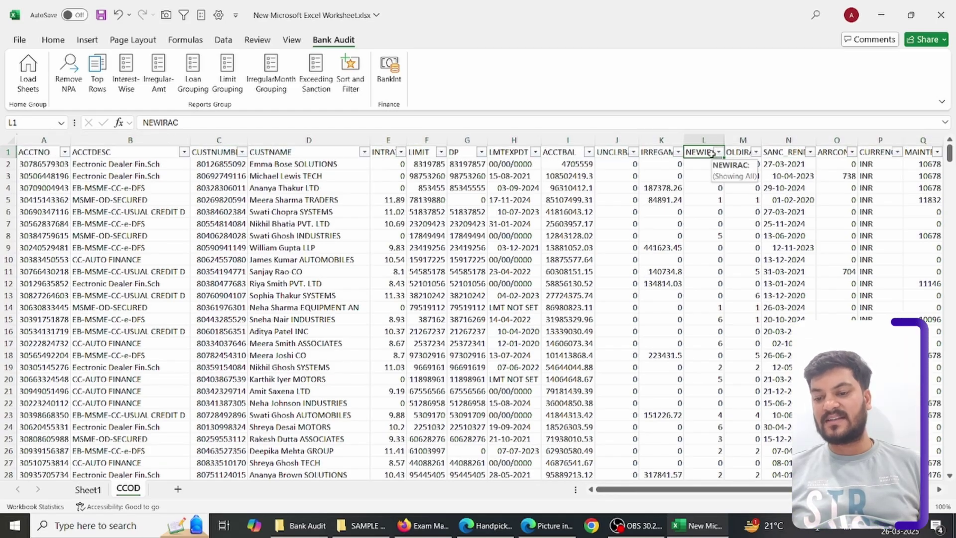
{"action": "left_click", "coordinate": [719, 153]}
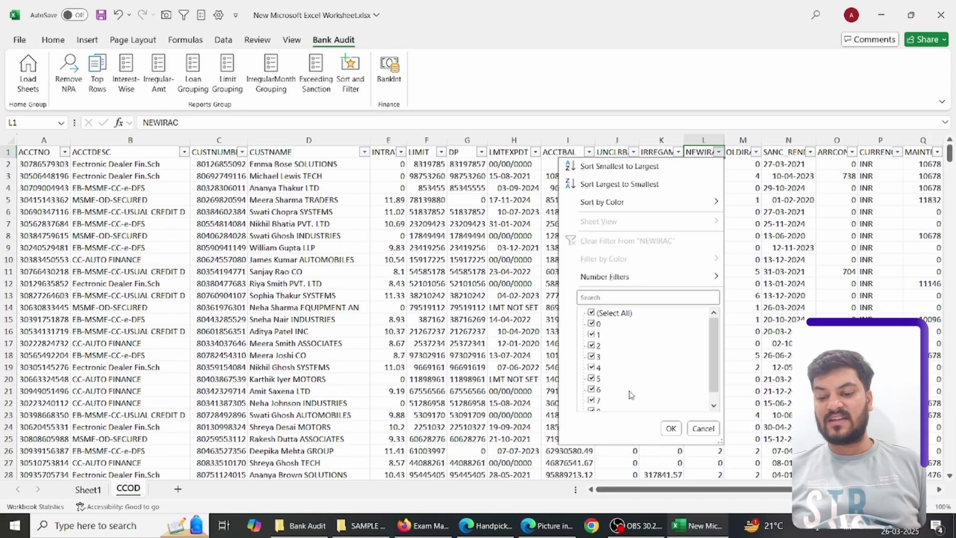
Remove NPA rows using rating column L, then confirm NEWIRAC holds only ratings 0–3
{"action": "scroll", "coordinate": [629, 399], "scroll_direction": "down", "scroll_amount": 1}
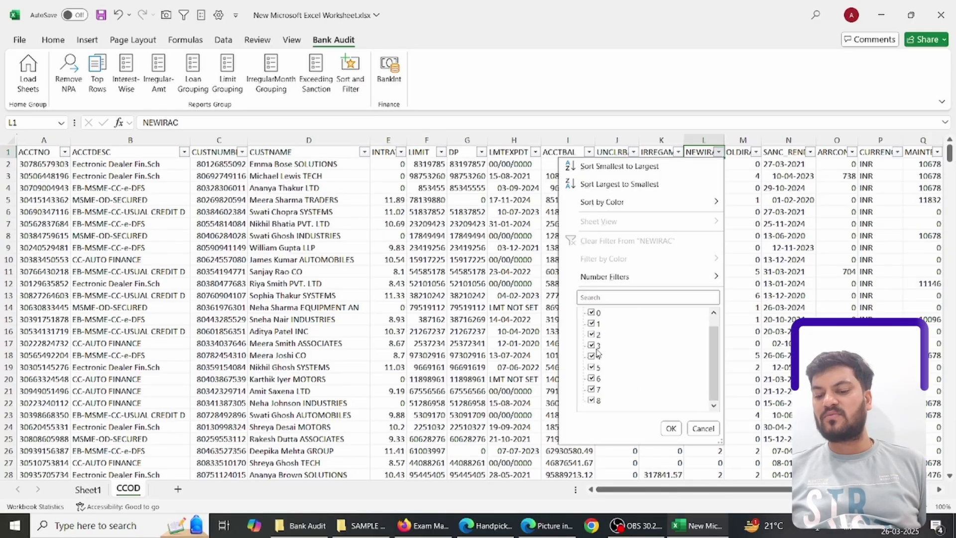
{"action": "left_click", "coordinate": [693, 426]}
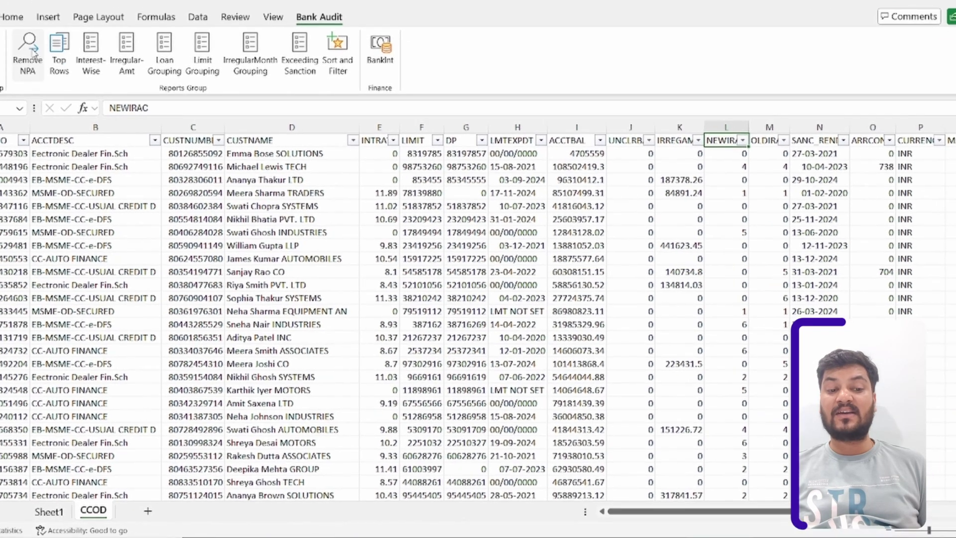
{"action": "left_click", "coordinate": [29, 50]}
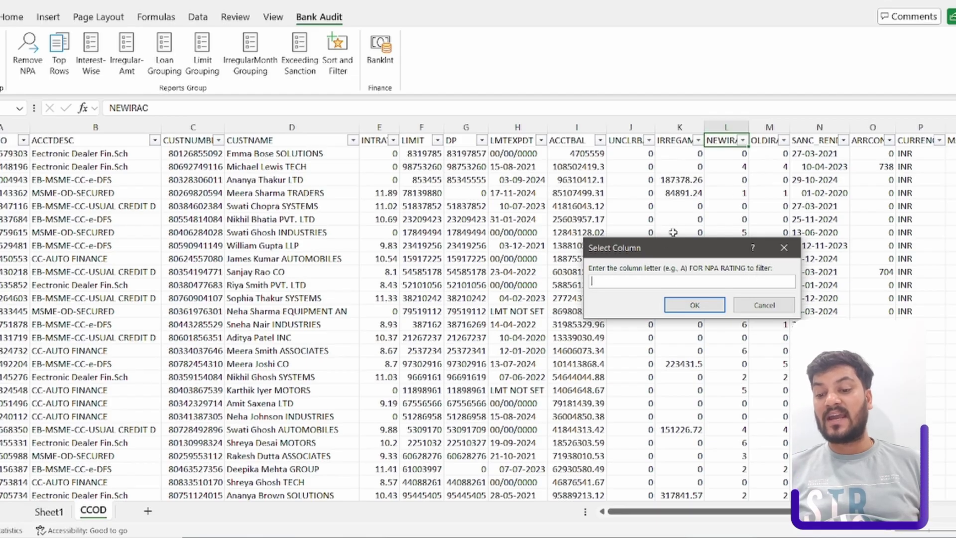
{"action": "type", "text": "l"}
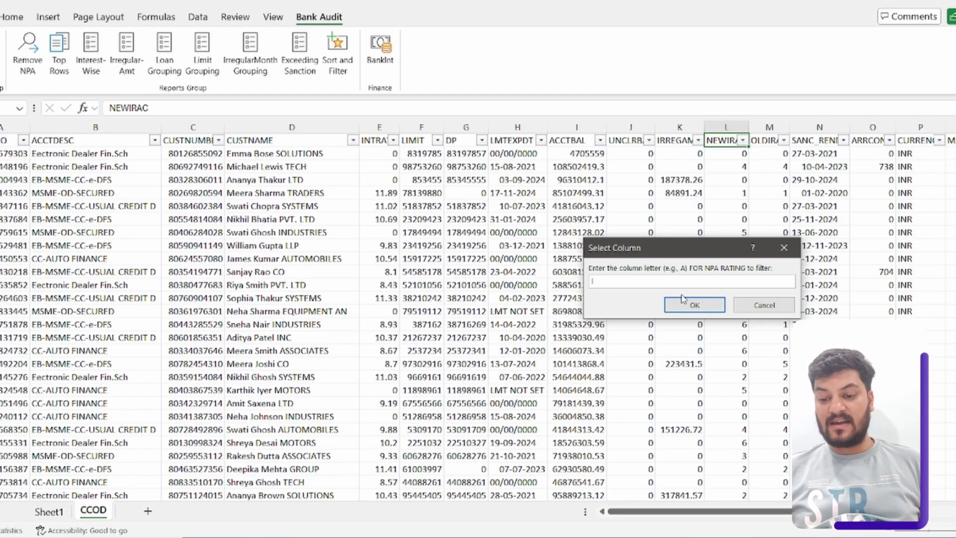
{"action": "left_click", "coordinate": [694, 304]}
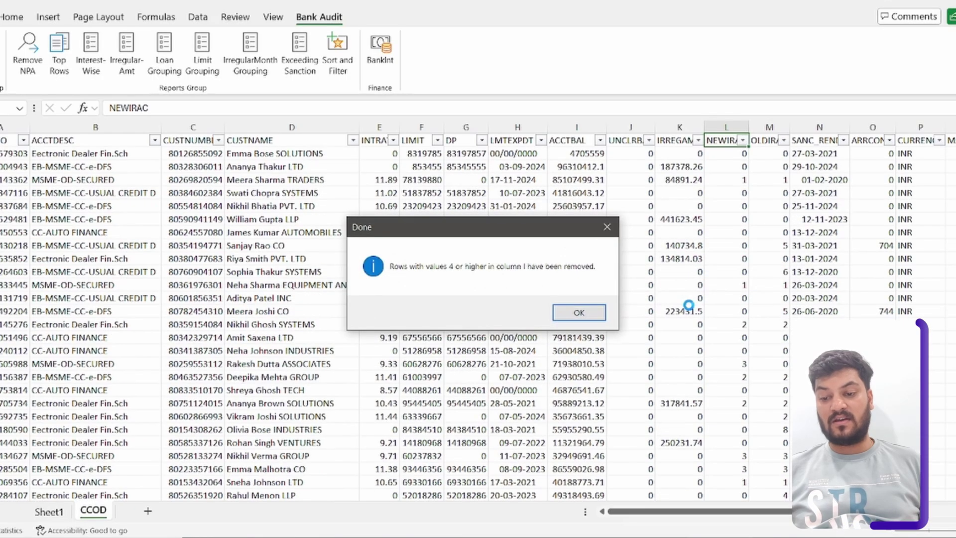
{"action": "left_click", "coordinate": [574, 323]}
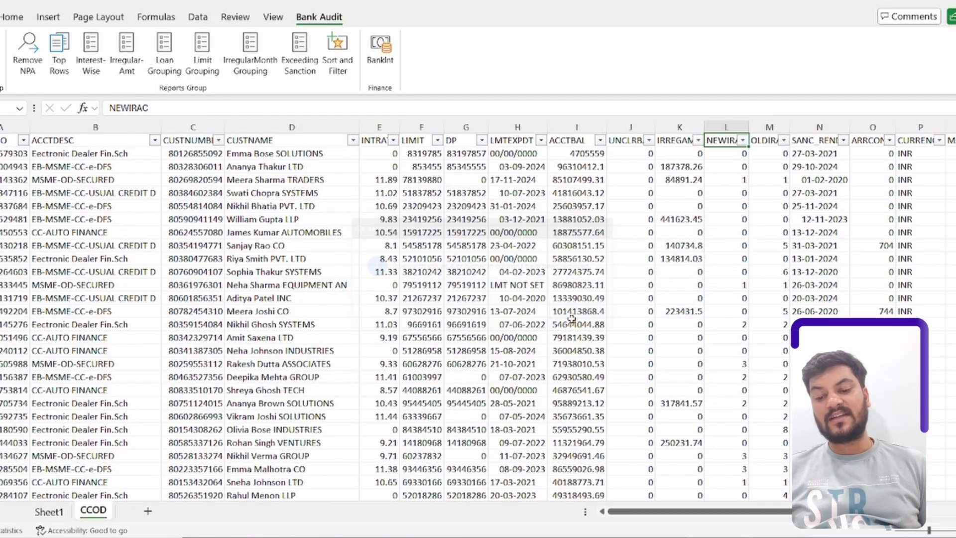
{"action": "left_click", "coordinate": [744, 141]}
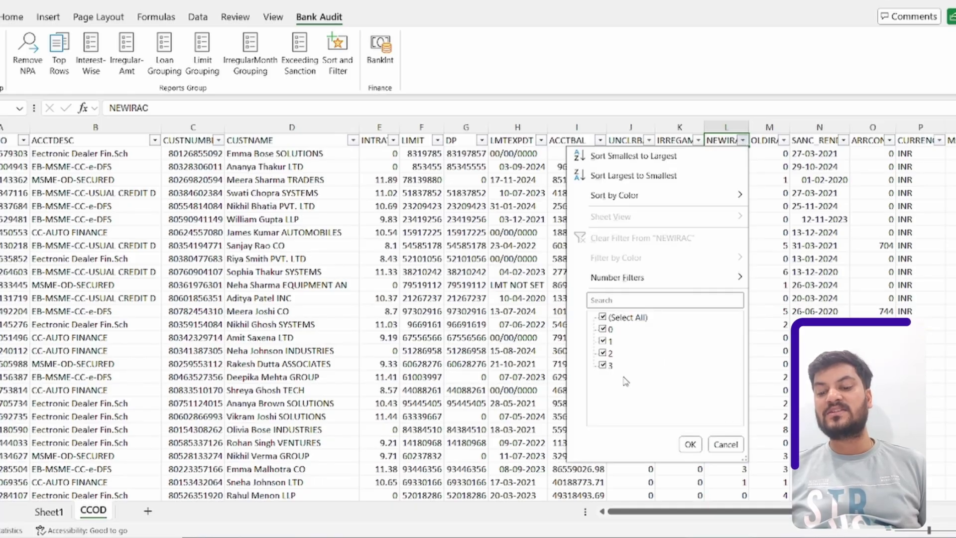
{"action": "key", "text": "Escape"}
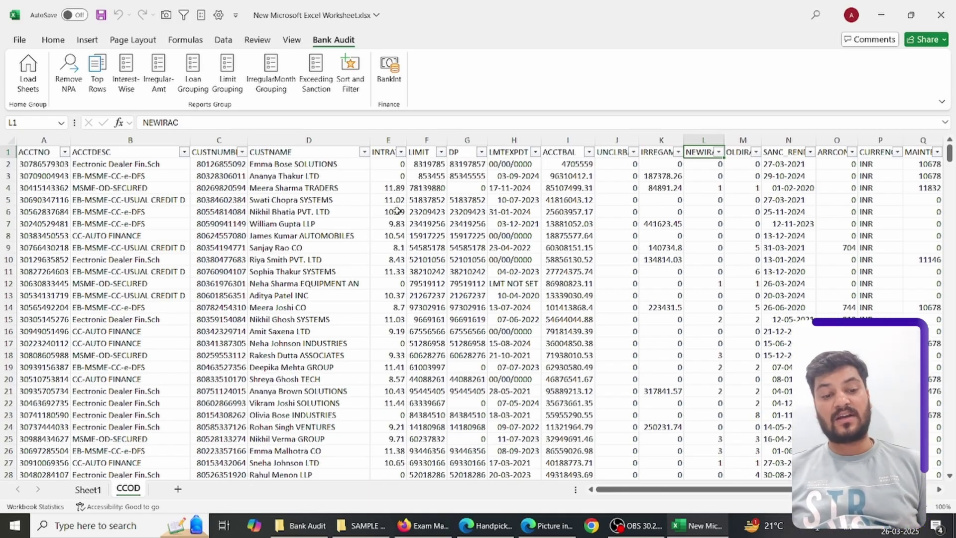
Copy the top 20 rows to a new sheet, review LIMIT values F2:F21, and return to CCOD
{"action": "left_click", "coordinate": [97, 74]}
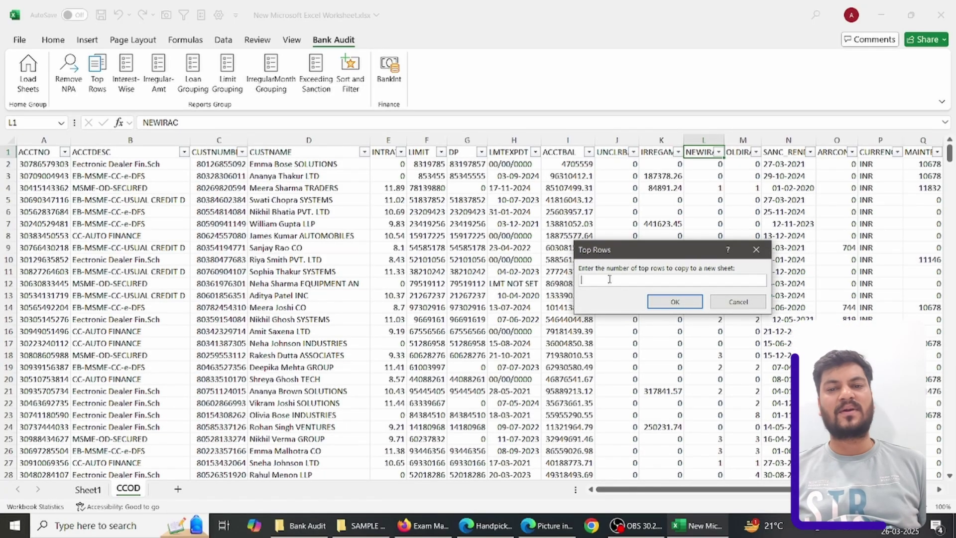
{"action": "type", "text": "20"}
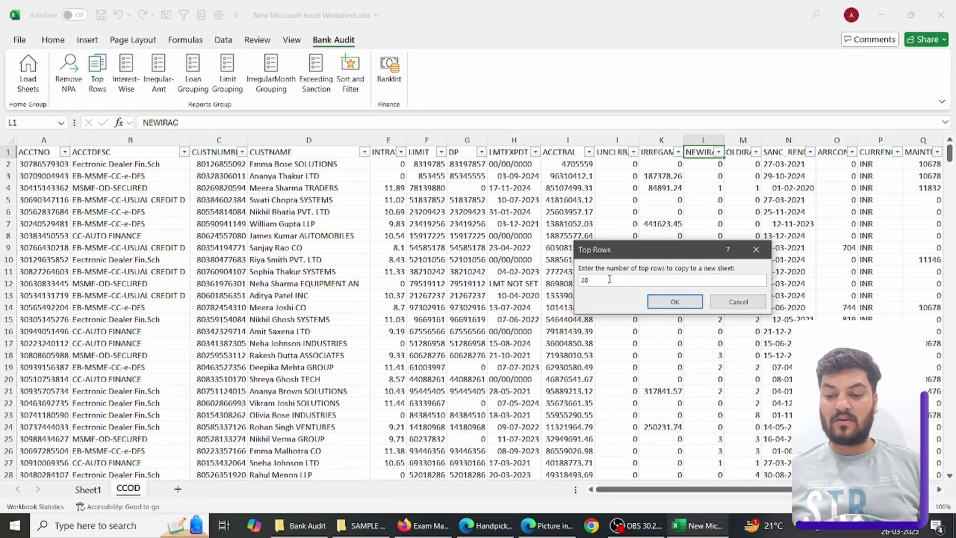
{"action": "key", "text": "Return"}
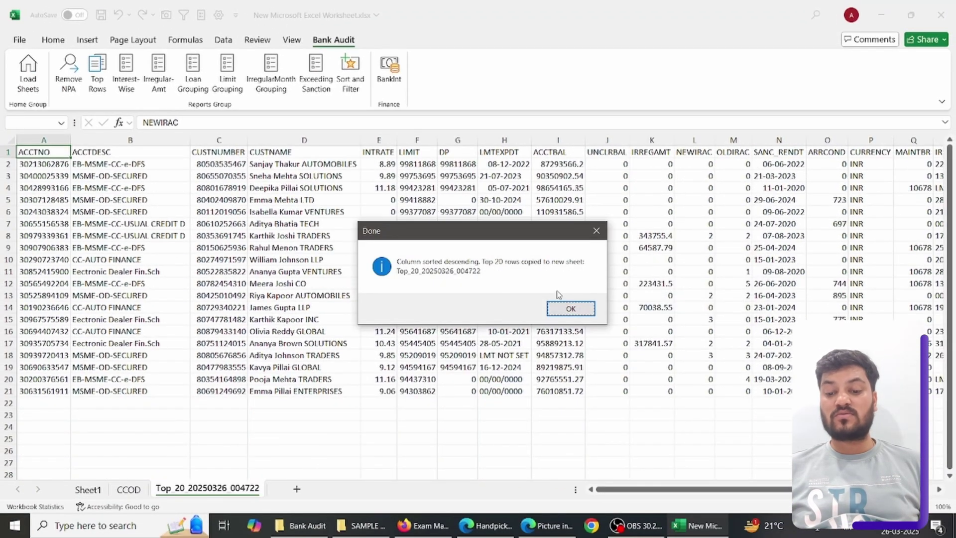
{"action": "left_click", "coordinate": [564, 310]}
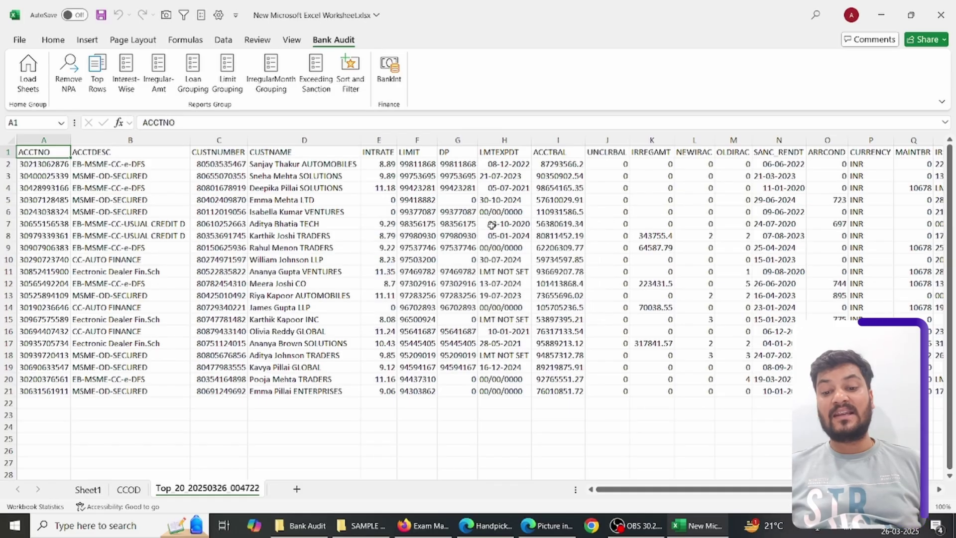
{"action": "left_click_drag", "start_coordinate": [423, 161], "coordinate": [424, 387]}
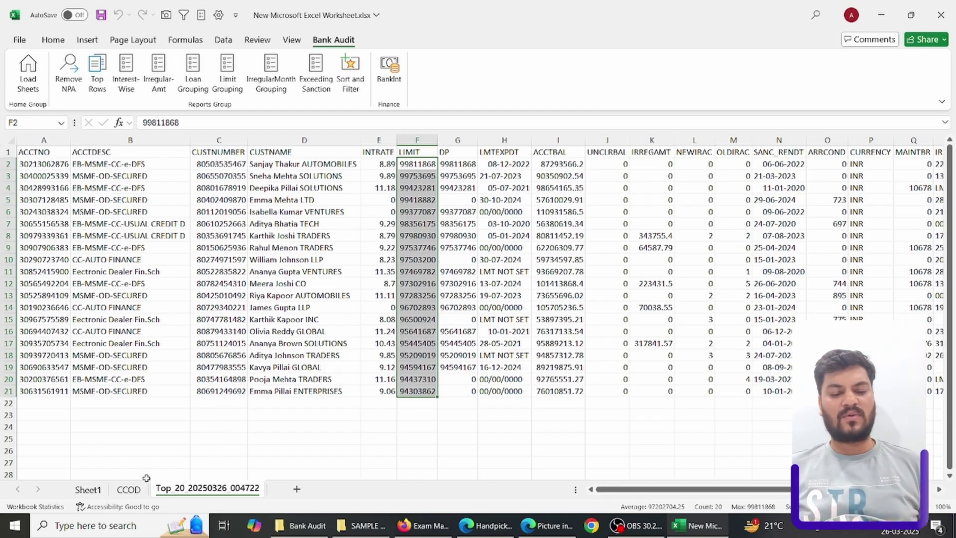
{"action": "left_click", "coordinate": [129, 489]}
{"action": "left_click", "coordinate": [219, 259]}
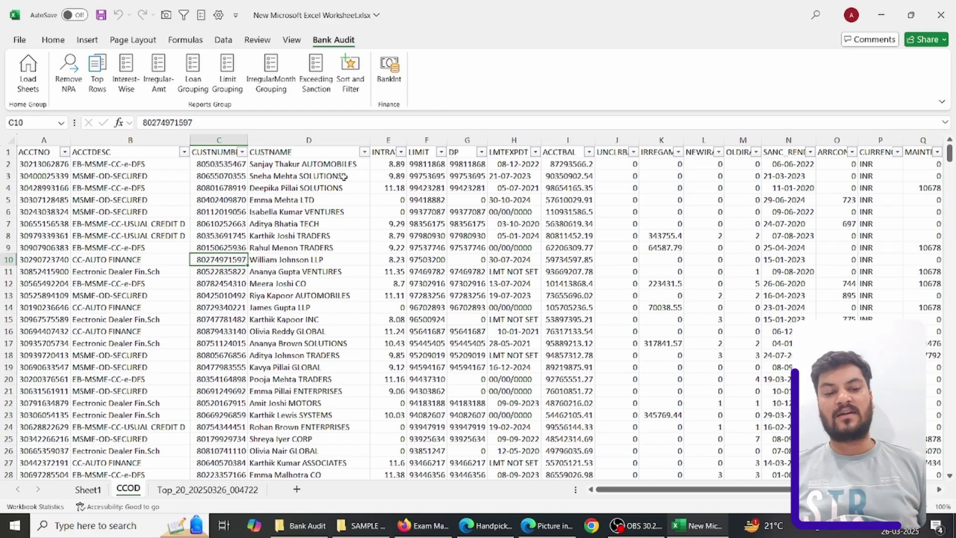
Run Interest-Wise on the rate and outstanding columns and review the resulting rate-band pivots
{"action": "left_click", "coordinate": [125, 65]}
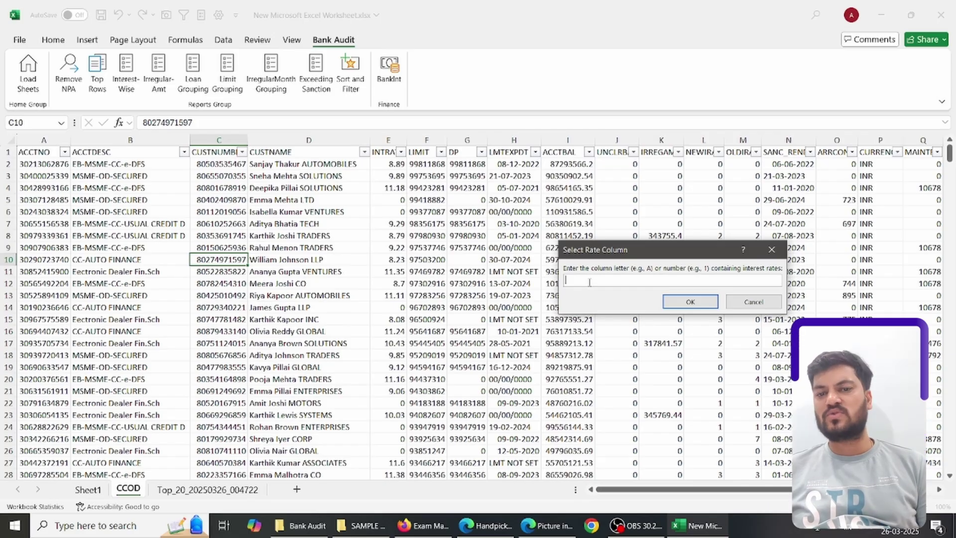
{"action": "key", "text": "Return"}
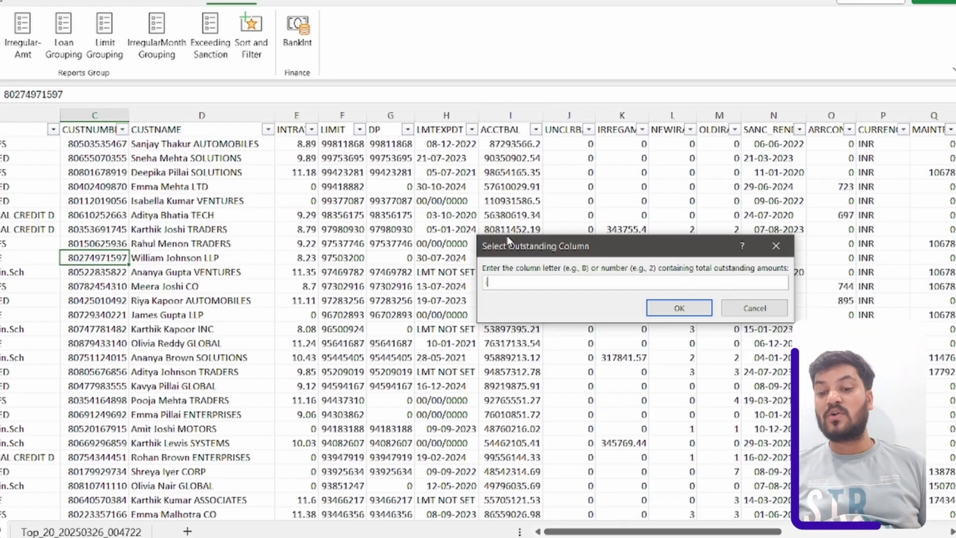
{"action": "key", "text": "Return"}
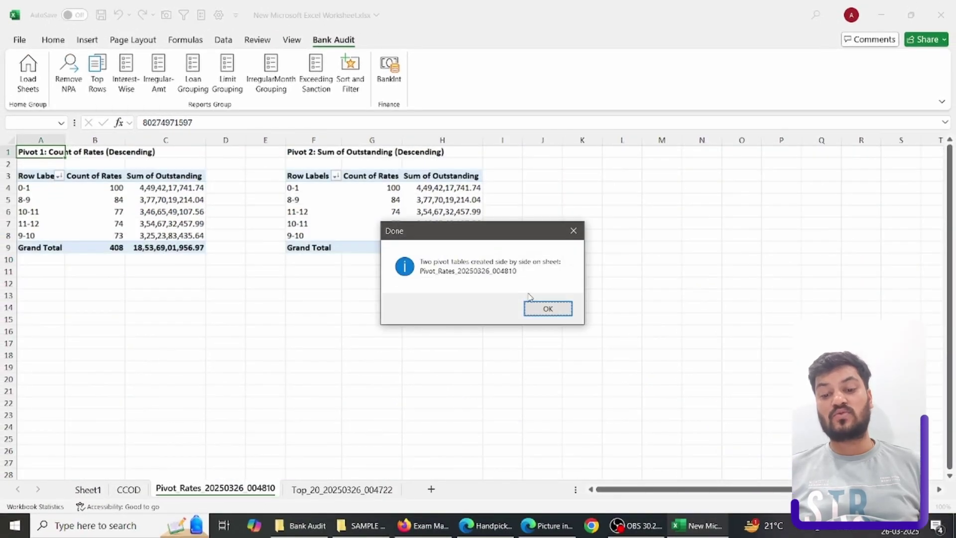
{"action": "left_click", "coordinate": [549, 309]}
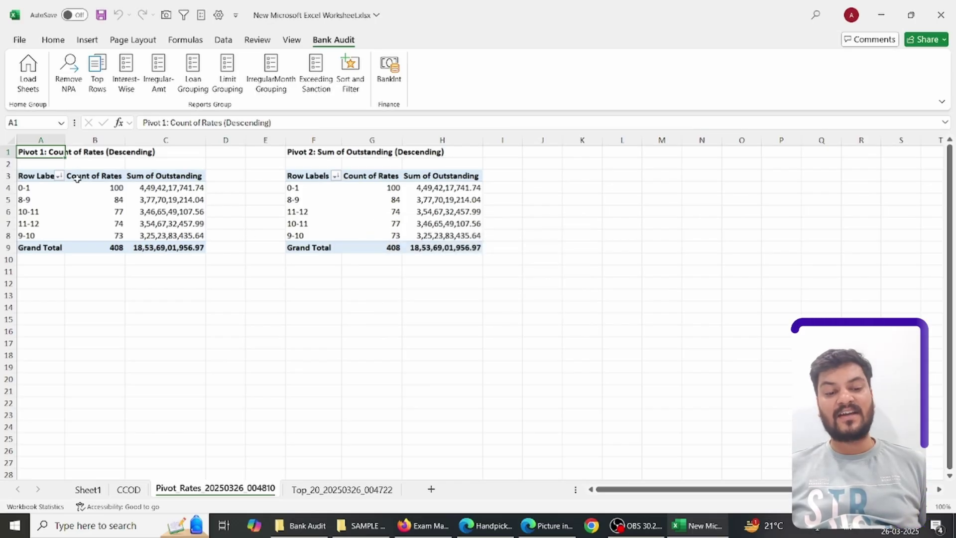
{"action": "mouse_move", "coordinate": [95, 181]}
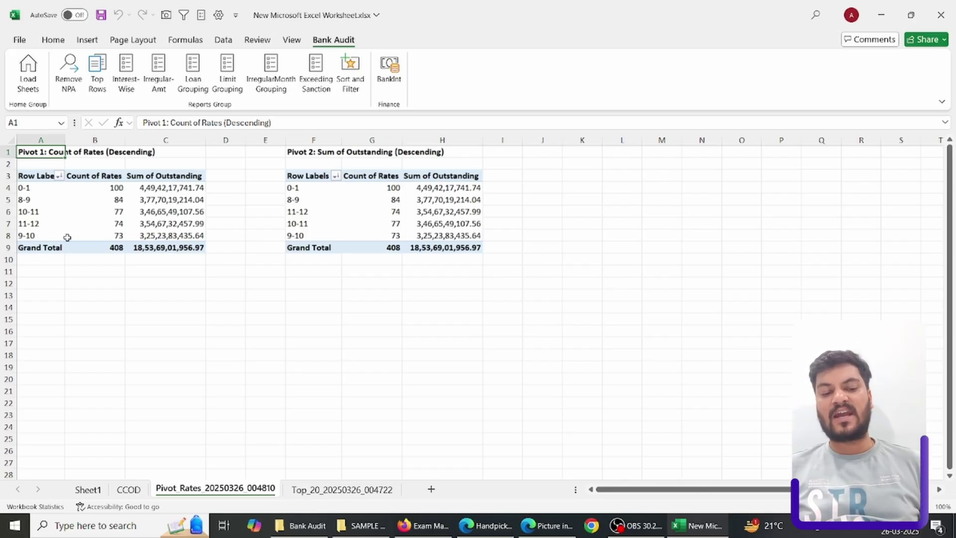
{"action": "mouse_move", "coordinate": [100, 220]}
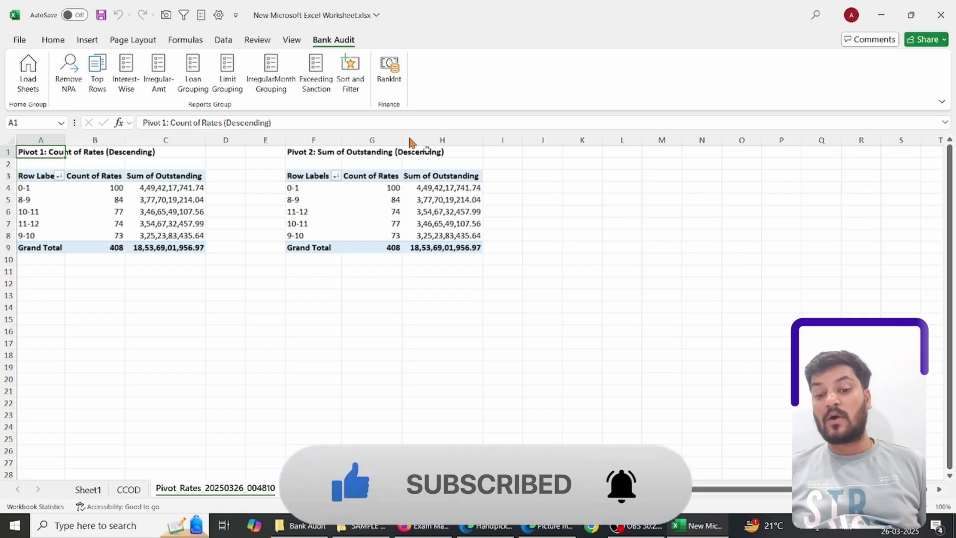
Inspect the 0-1 band's Sum of Outstanding in Pivot 2, then go back to the CCOD sheet
{"action": "left_click", "coordinate": [439, 187]}
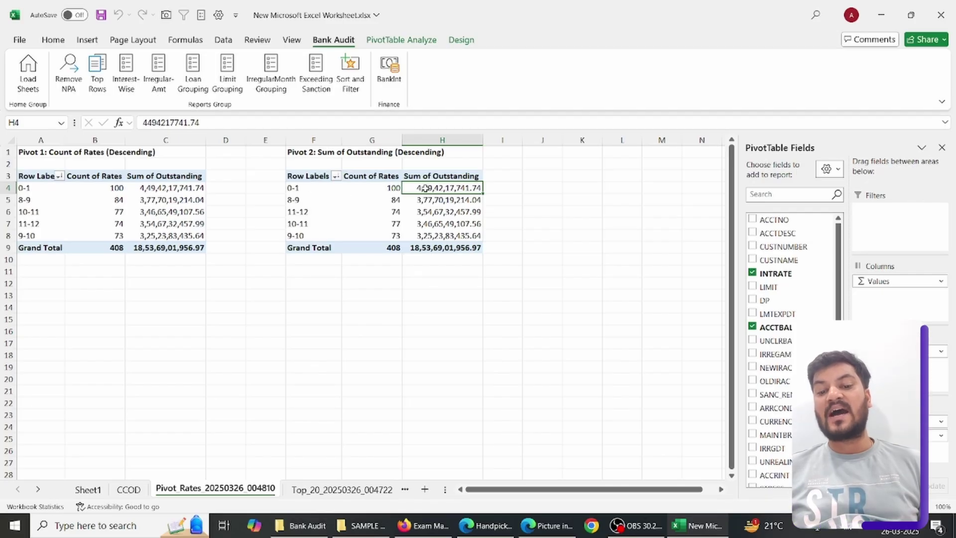
{"action": "mouse_move", "coordinate": [417, 199]}
{"action": "left_click", "coordinate": [129, 490]}
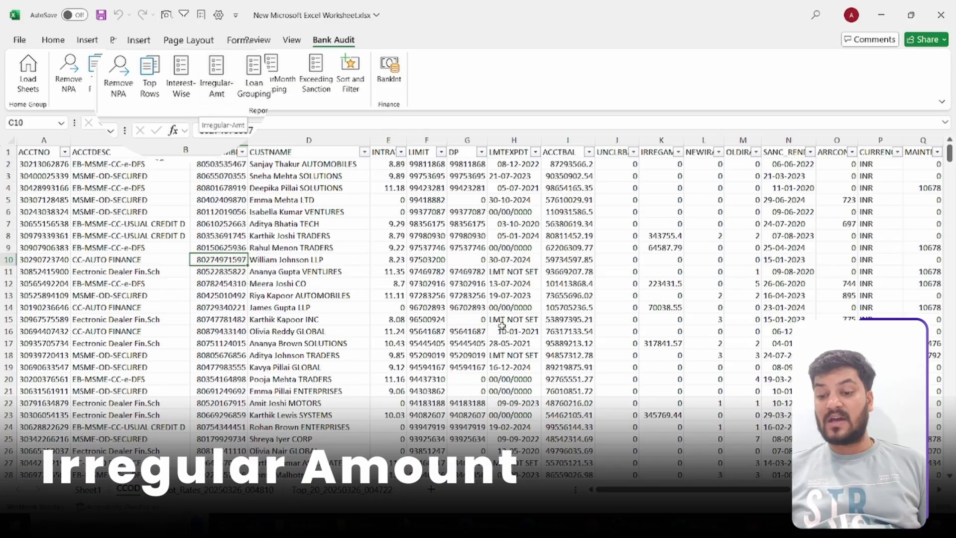
Run the Irregular-Amt pivot using column K as the irregular amount column
{"action": "left_click", "coordinate": [562, 187]}
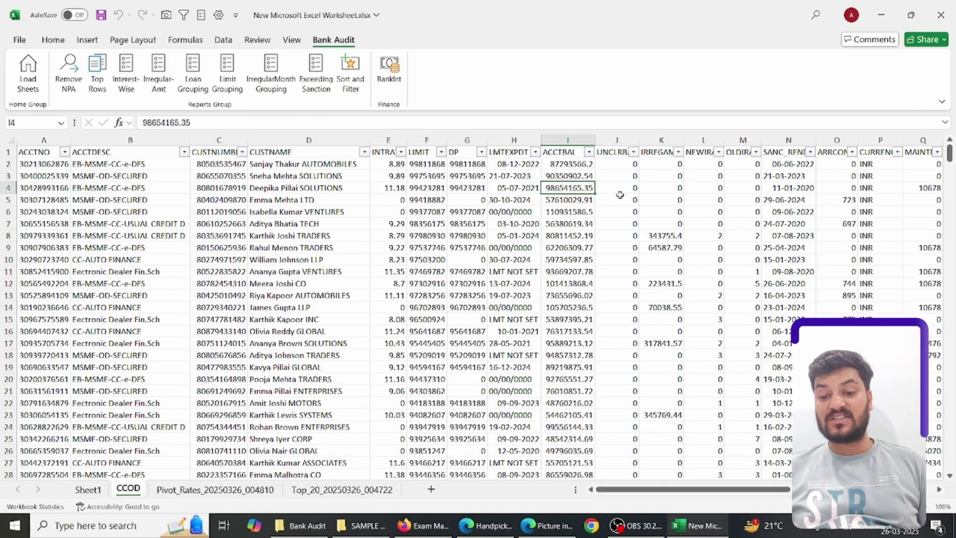
{"action": "key", "text": "Right"}
{"action": "key", "text": "Right"}
{"action": "key", "text": "Right"}
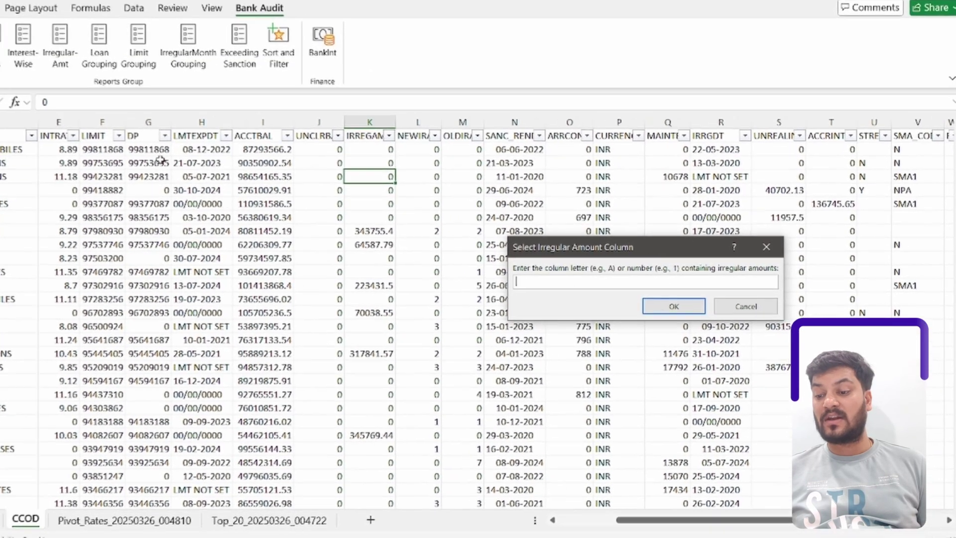
{"action": "type", "text": "k"}
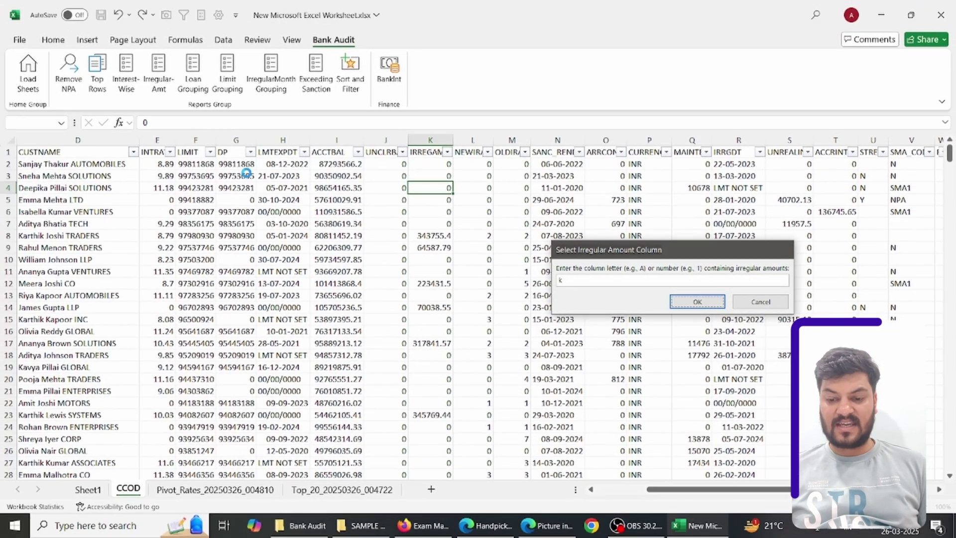
{"action": "key", "text": "Return"}
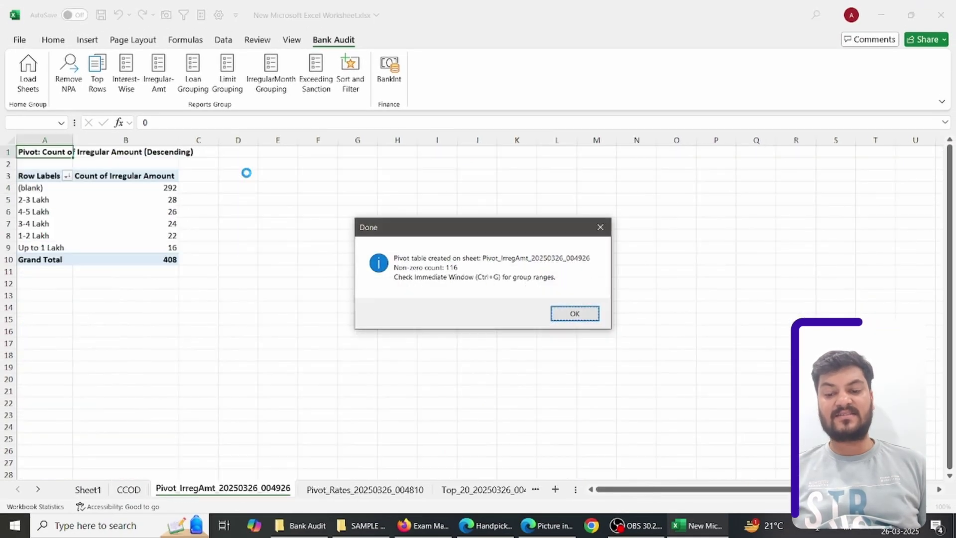
{"action": "left_click", "coordinate": [565, 315]}
Review the lakh-band counts, such as 28 in the 2-3 Lakh band and the 4-5 Lakh row
{"action": "left_click", "coordinate": [54, 201]}
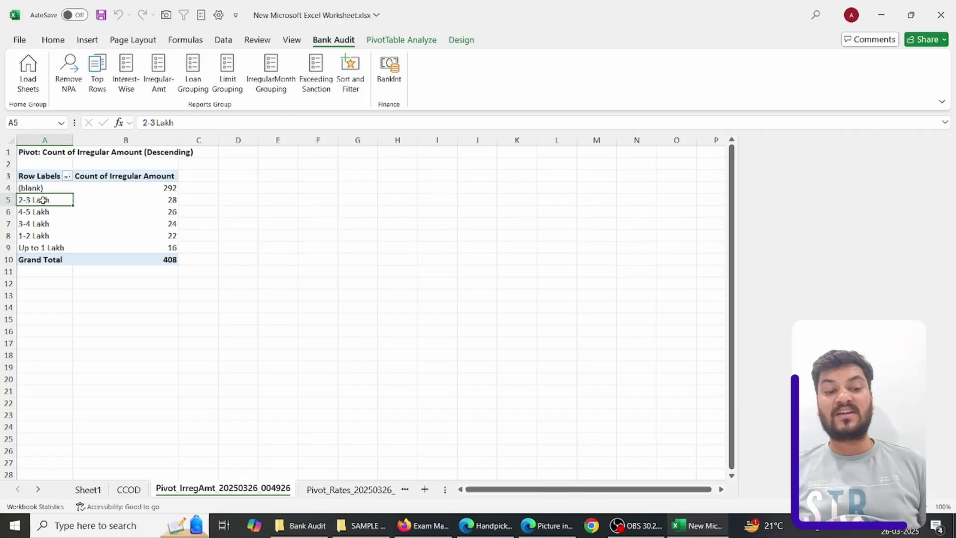
{"action": "left_click", "coordinate": [144, 202]}
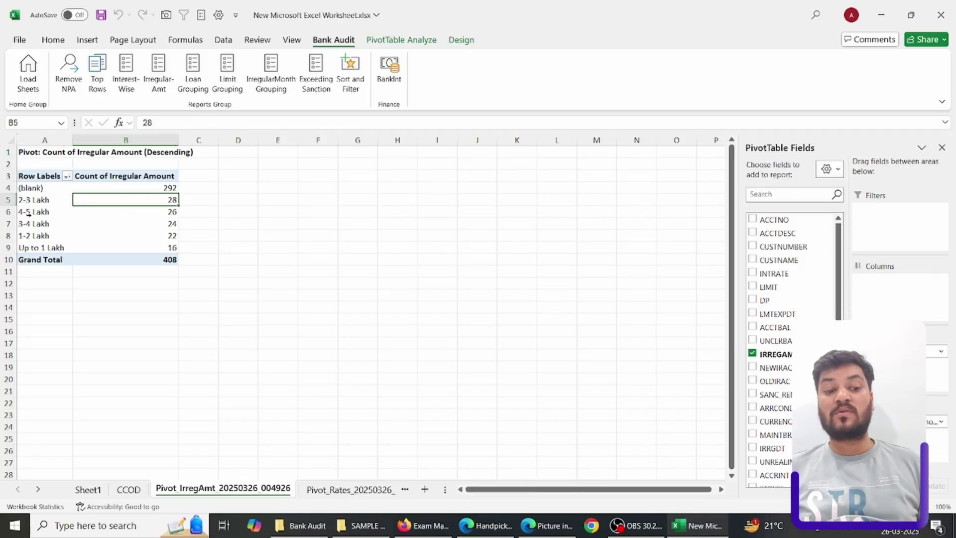
{"action": "left_click_drag", "start_coordinate": [26, 212], "coordinate": [152, 212]}
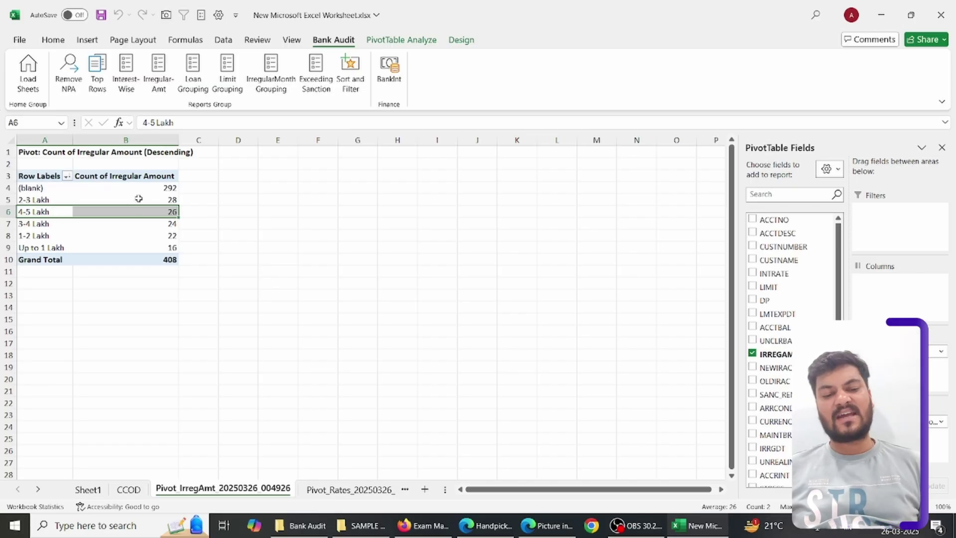
{"action": "mouse_move", "coordinate": [140, 243]}
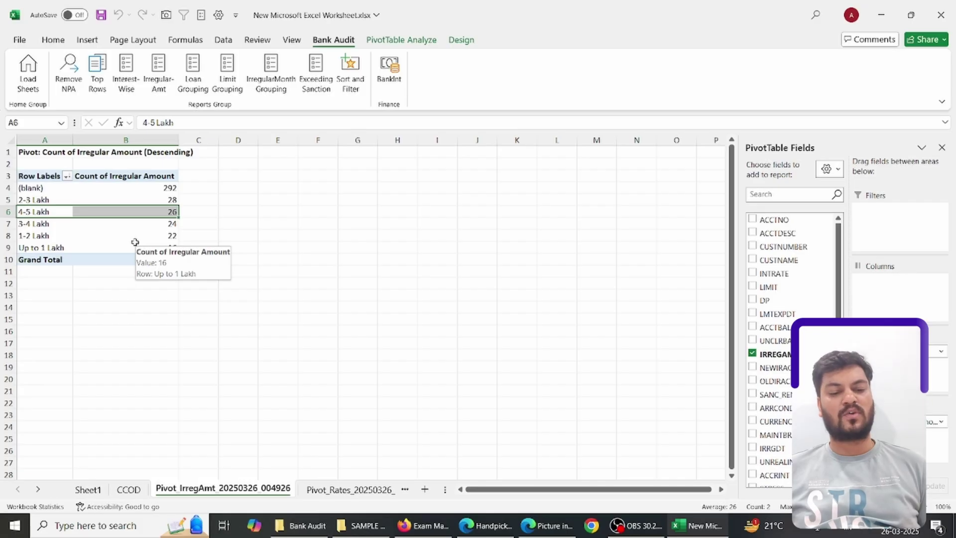
{"action": "mouse_move", "coordinate": [124, 226]}
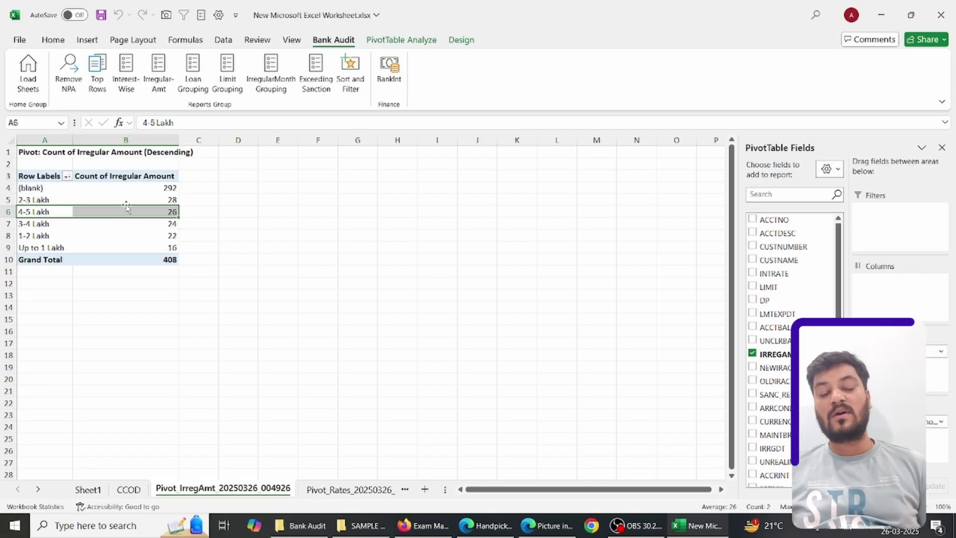